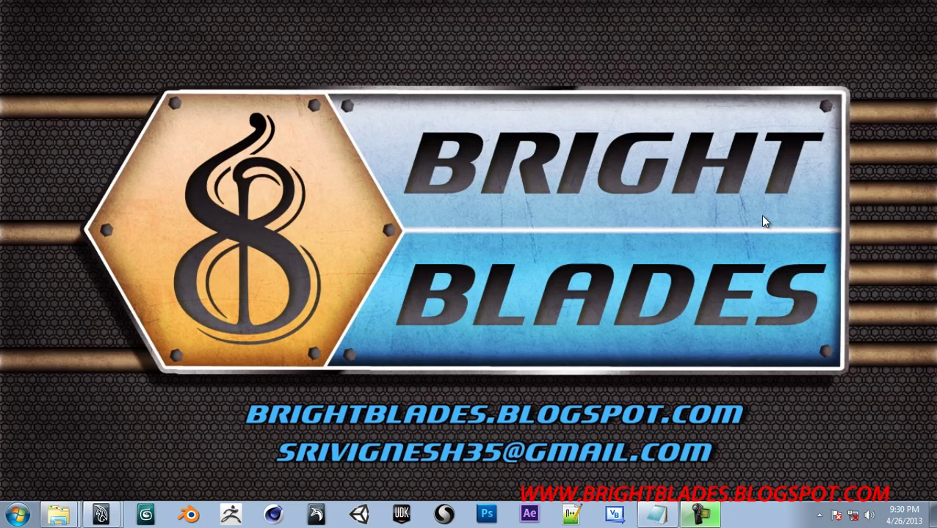
# Restore the Maya window and open the Create menu in the empty scene.
pyautogui.moveTo(101, 514)
pyautogui.click(73, 483)
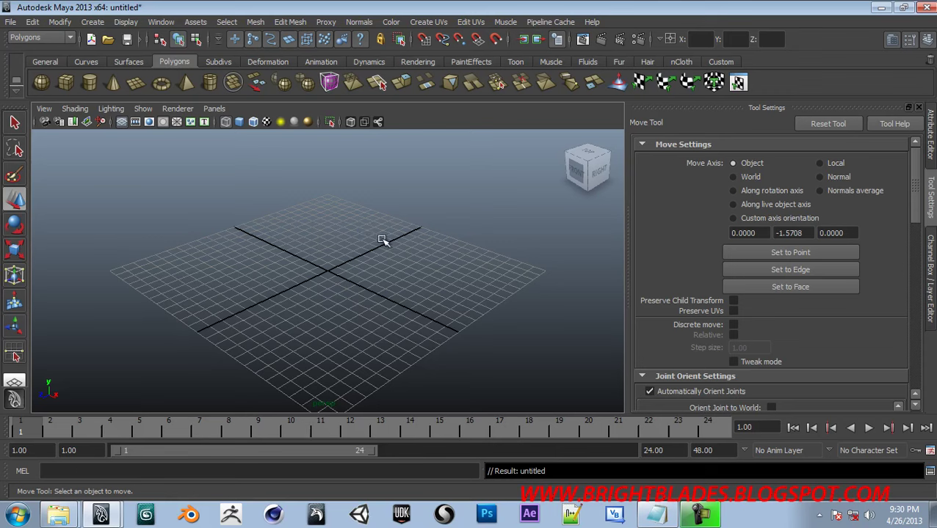
pyautogui.click(93, 23)
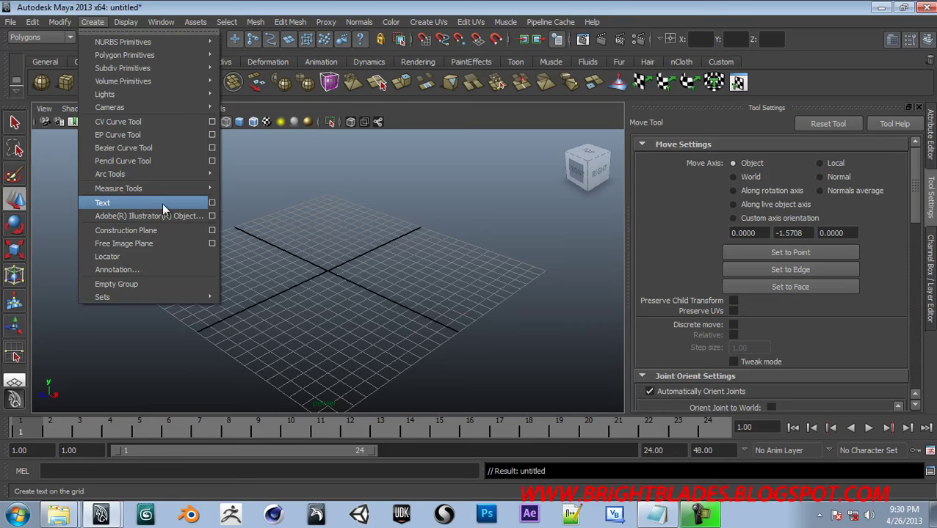
# Open the Create Text options and set the text type to Bevel.
pyautogui.click(212, 203)
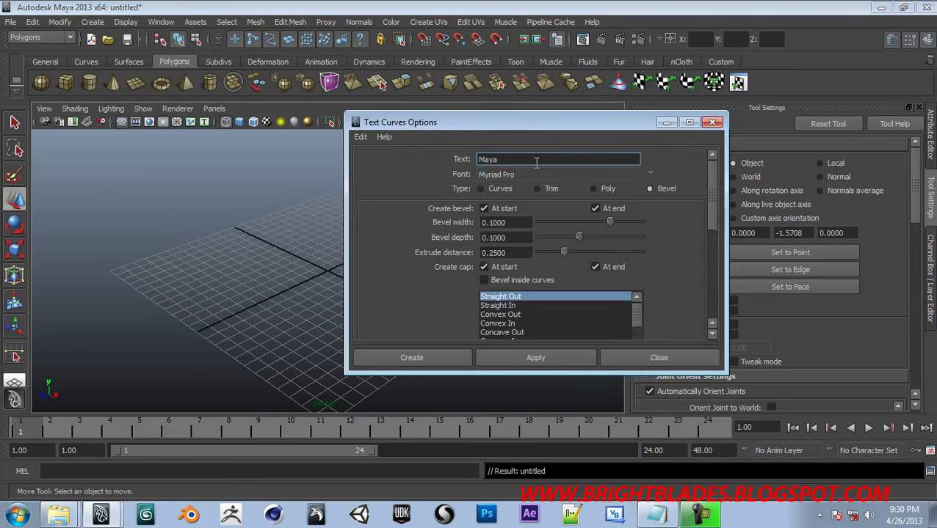
pyautogui.moveTo(522, 123); pyautogui.dragTo(592, 135)
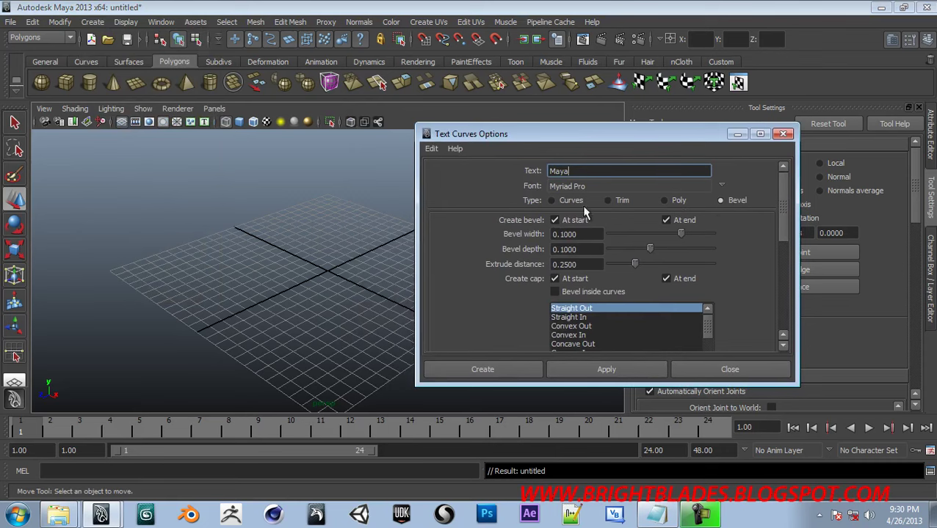
pyautogui.click(551, 201)
pyautogui.click(661, 200)
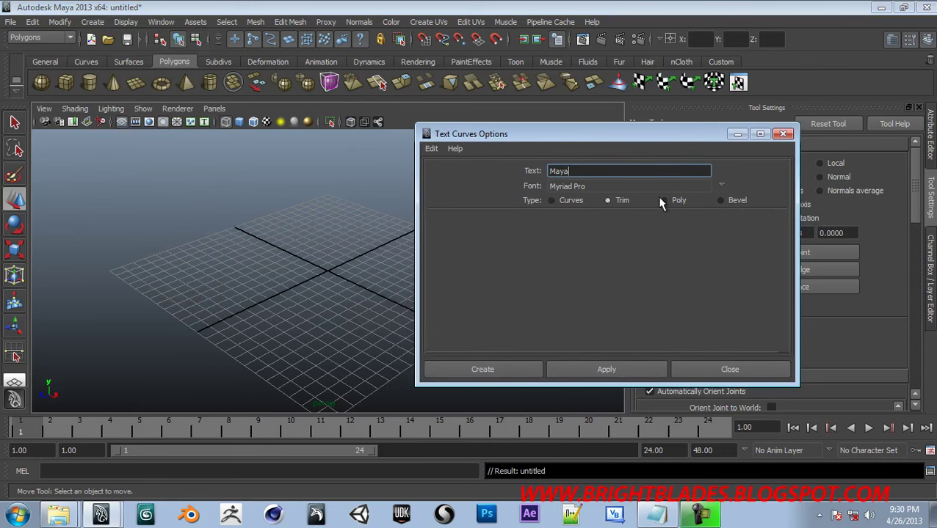
pyautogui.click(737, 201)
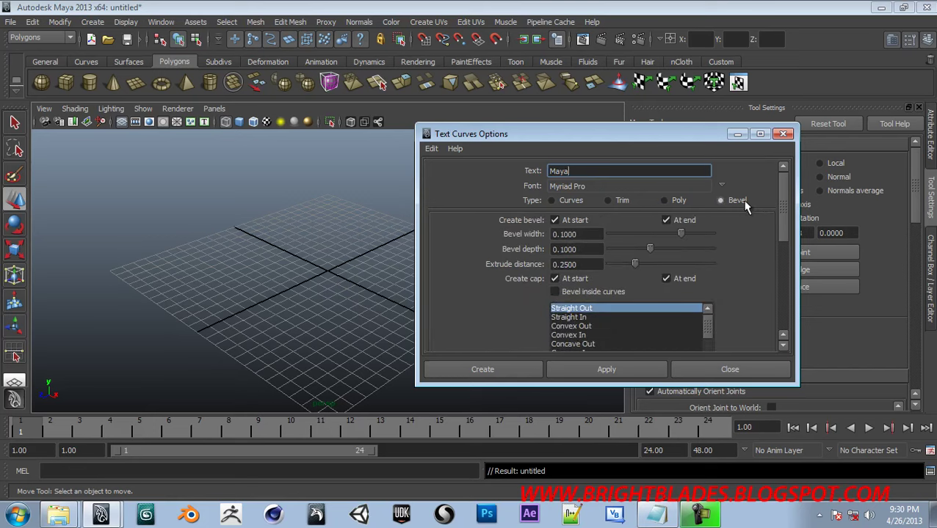
# Replace the placeholder 'Maya' with 'BRIGHT BLADES' and select the font name.
pyautogui.doubleClick(608, 167)
pyautogui.write('BRIGHT BLA')
pyautogui.write('DES')
pyautogui.click(601, 185)
pyautogui.doubleClick(603, 189)
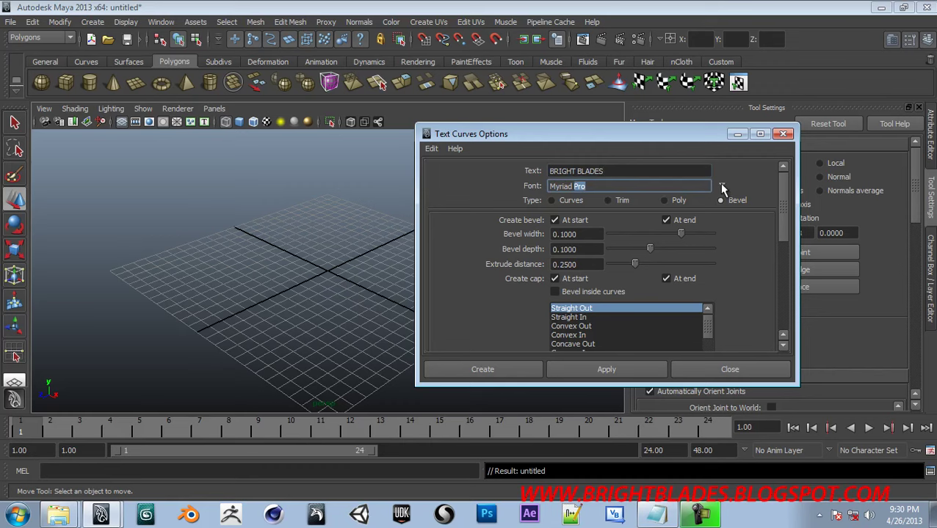
# Choose Myriad Pro in the font chooser.
pyautogui.click(721, 188)
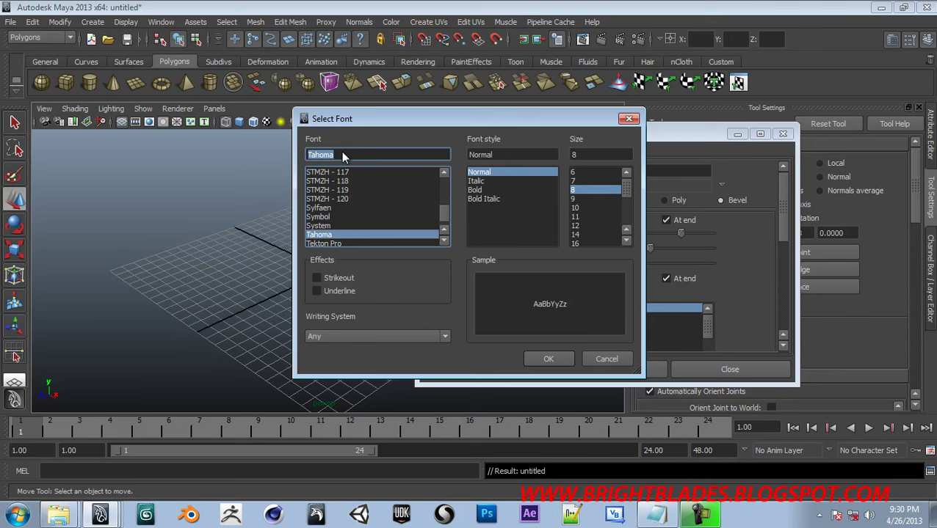
pyautogui.write('m')
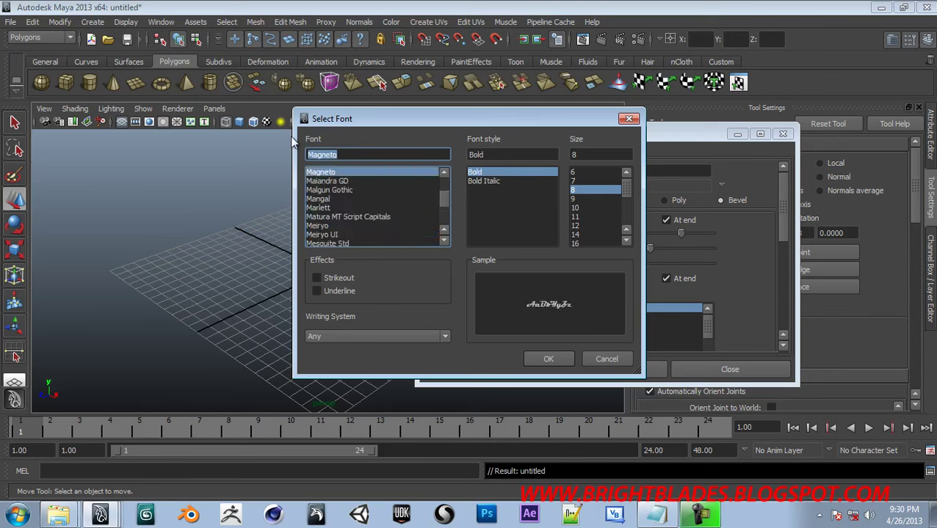
pyautogui.write('yriad Arabic')
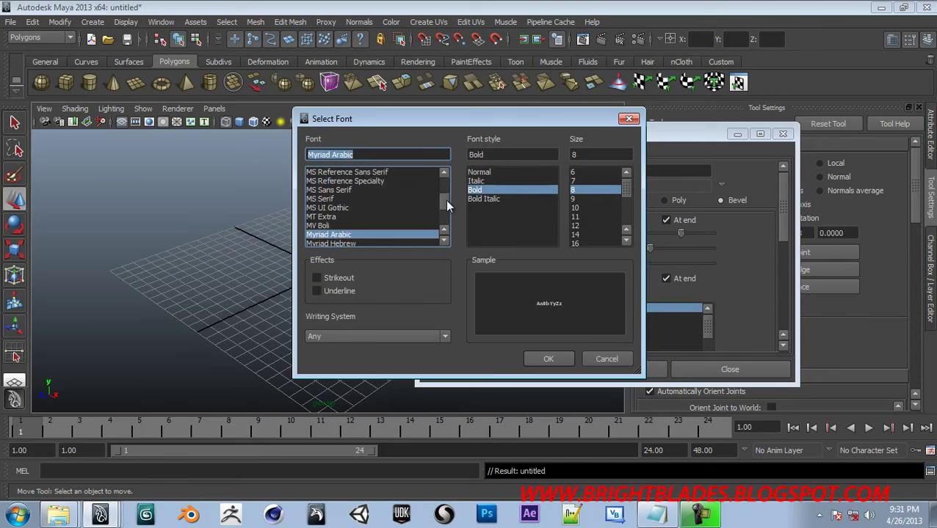
pyautogui.click(443, 241)
pyautogui.click(443, 241)
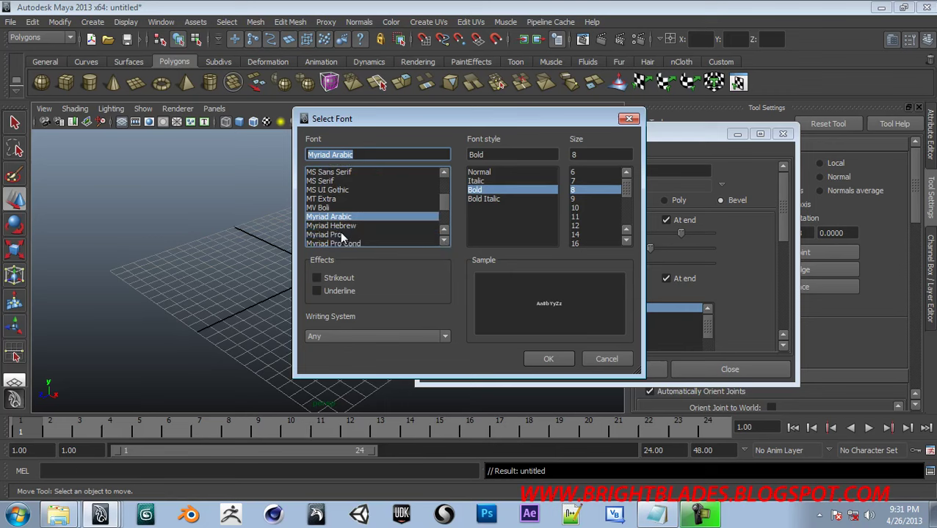
pyautogui.click(411, 235)
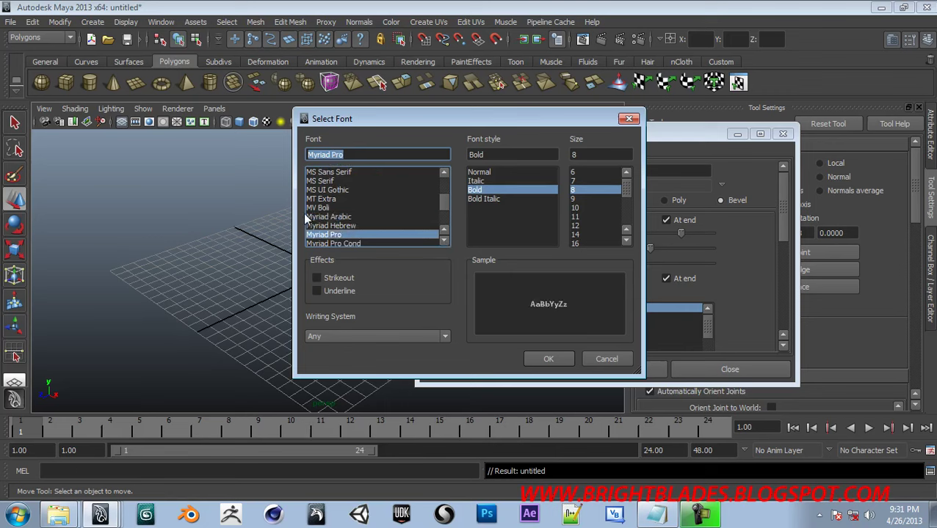
# Set the font to Bold Italic at size 16, leaving strikeout and underline off.
pyautogui.click(496, 199)
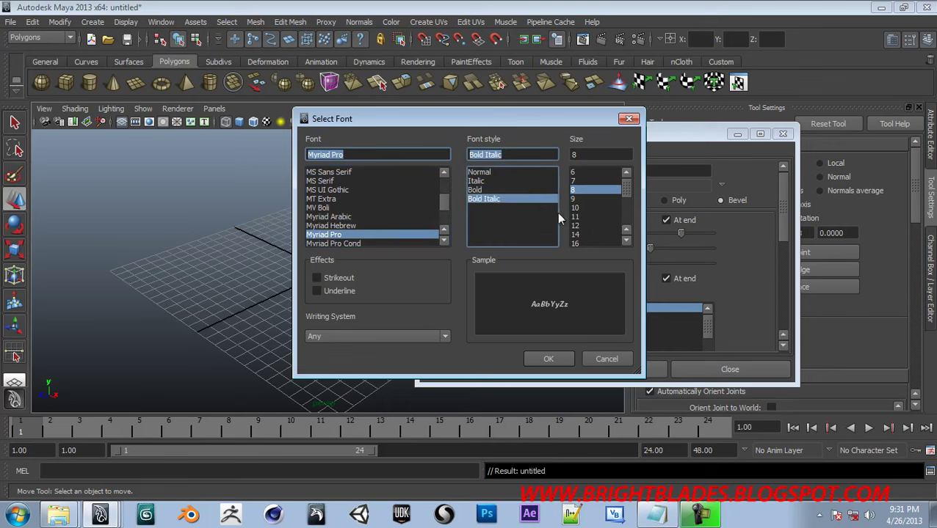
pyautogui.click(580, 226)
pyautogui.click(582, 235)
pyautogui.click(583, 243)
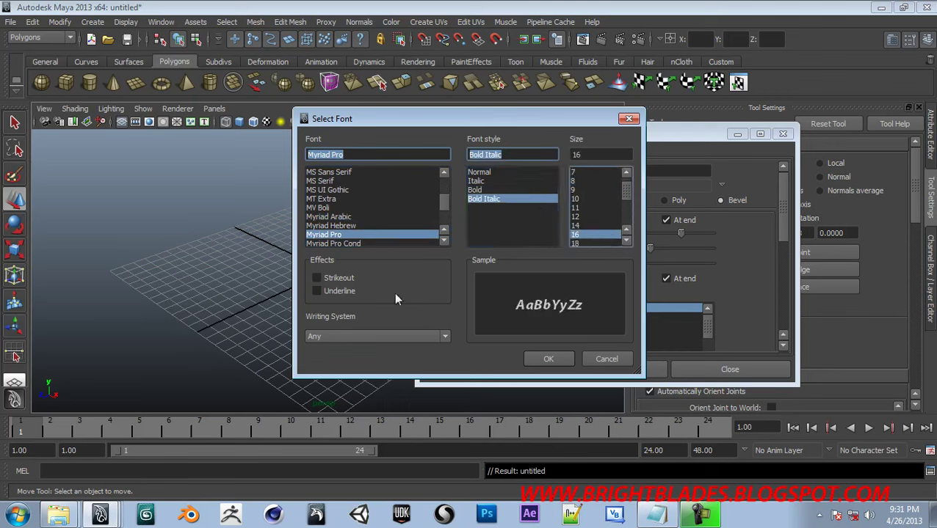
pyautogui.click(328, 276)
pyautogui.click(328, 278)
pyautogui.click(326, 291)
pyautogui.click(326, 291)
pyautogui.click(549, 359)
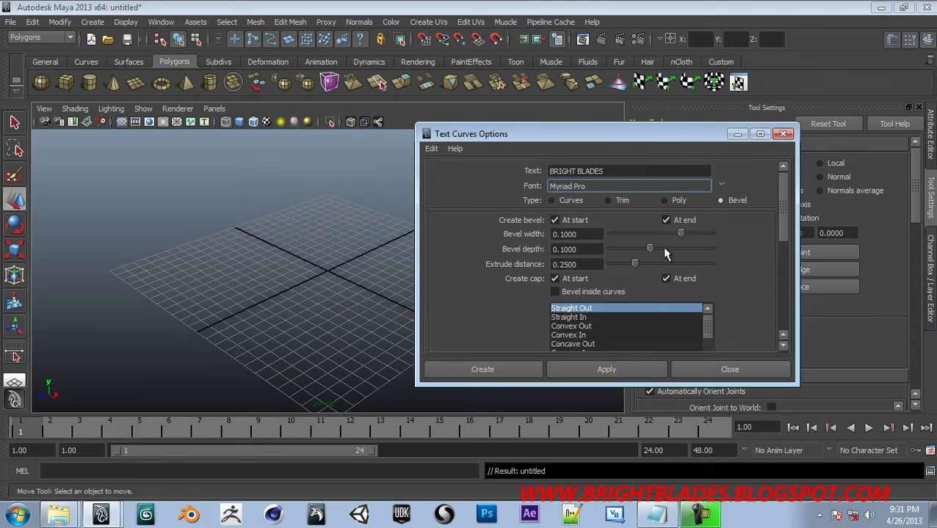
# Review the outer and inner bevel style lists, then create the beveled BRIGHT BLADES text.
pyautogui.moveTo(784, 219); pyautogui.dragTo(784, 327)
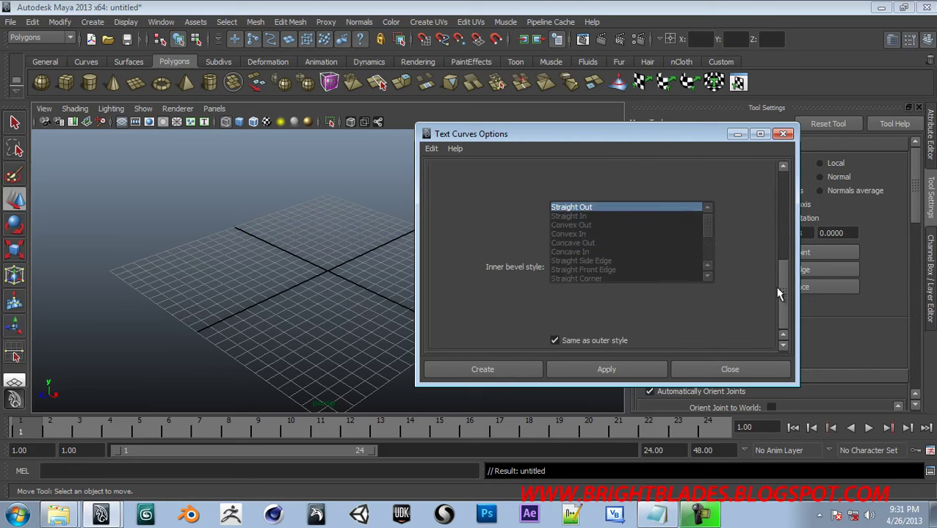
pyautogui.scroll(2, 779, 299)
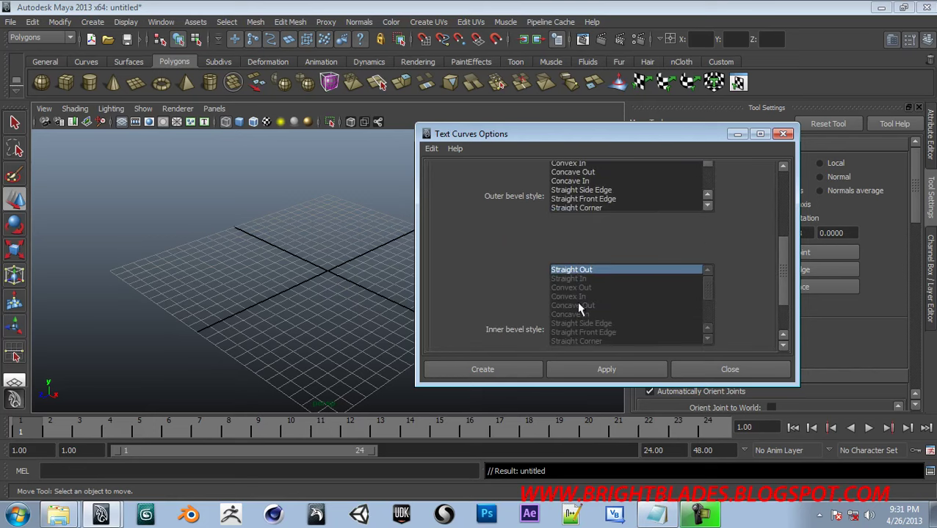
pyautogui.click(497, 373)
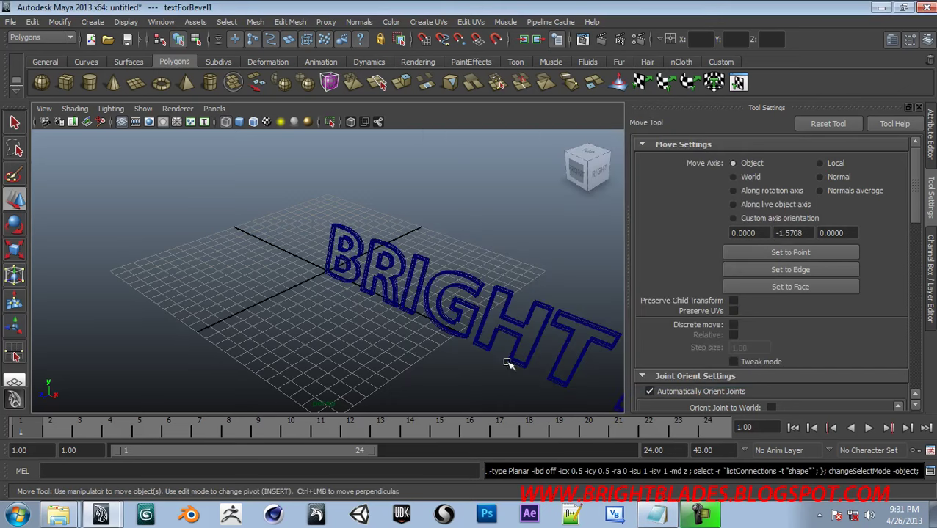
# Show the text with smooth shading, select it and frame it in the view.
pyautogui.click(468, 297)
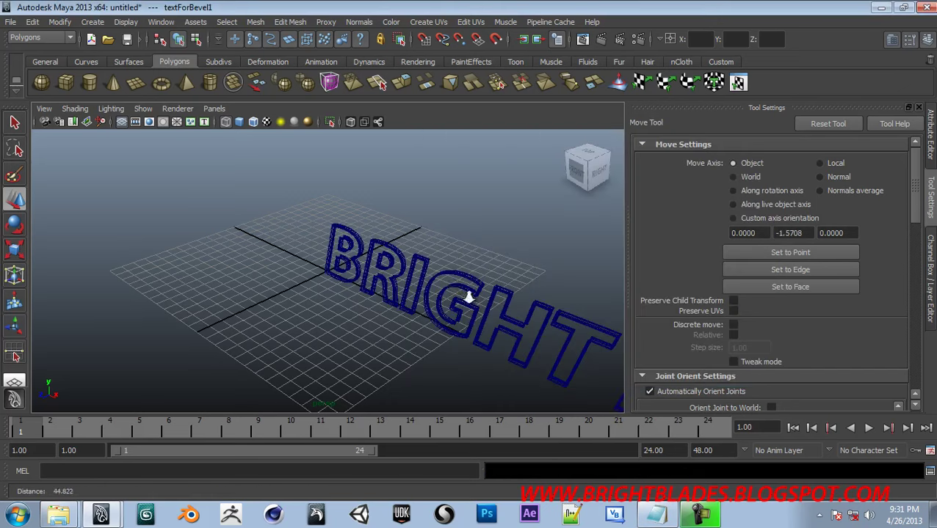
pyautogui.scroll(-3, 468, 298)
pyautogui.press('5')
pyautogui.click(443, 285)
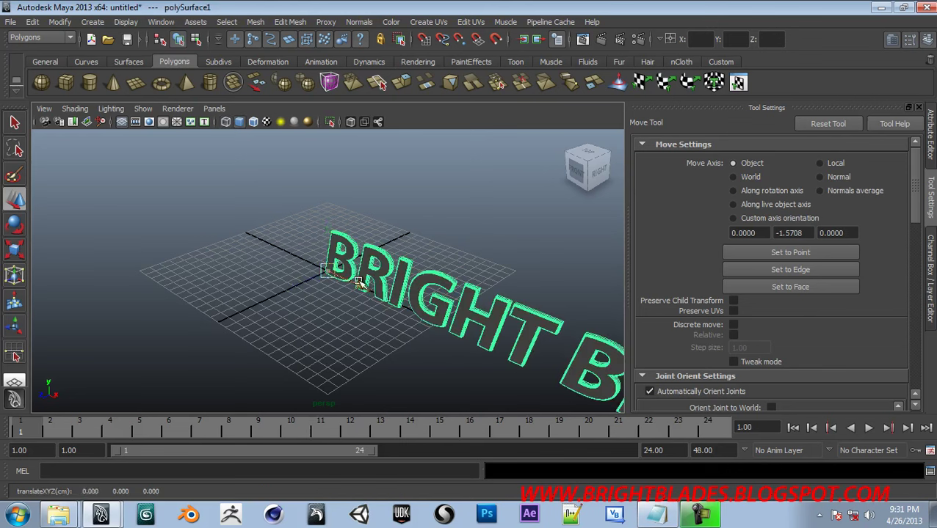
pyautogui.moveTo(359, 282); pyautogui.dragTo(251, 247)
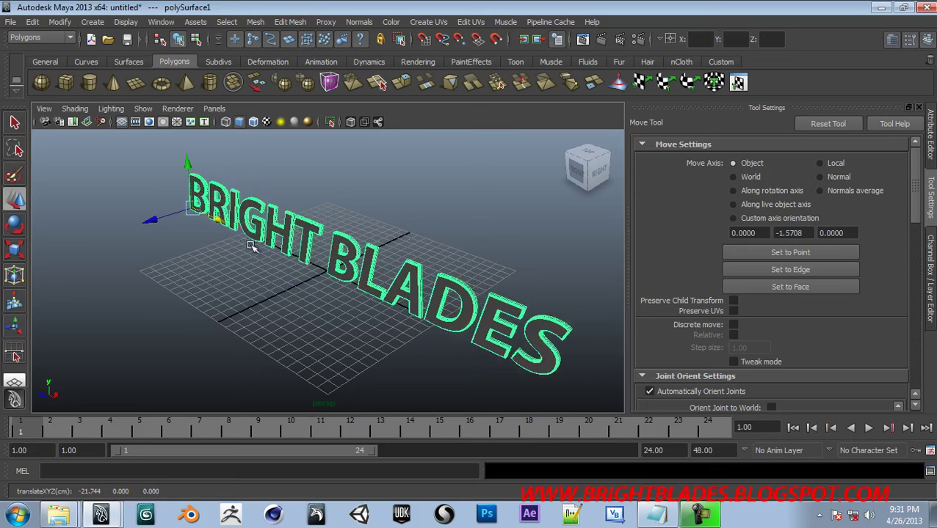
pyautogui.keyDown('alt'); pyautogui.moveTo(251, 248); pyautogui.dragTo(309, 271, button='right'); pyautogui.keyUp('alt')
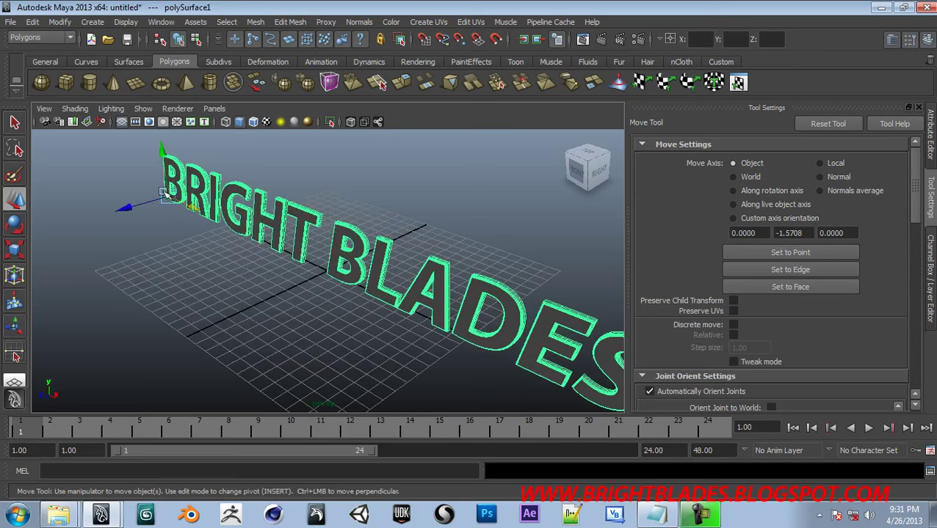
# Center the text's pivot, reselect it and show its Attribute Editor.
pyautogui.click(68, 22)
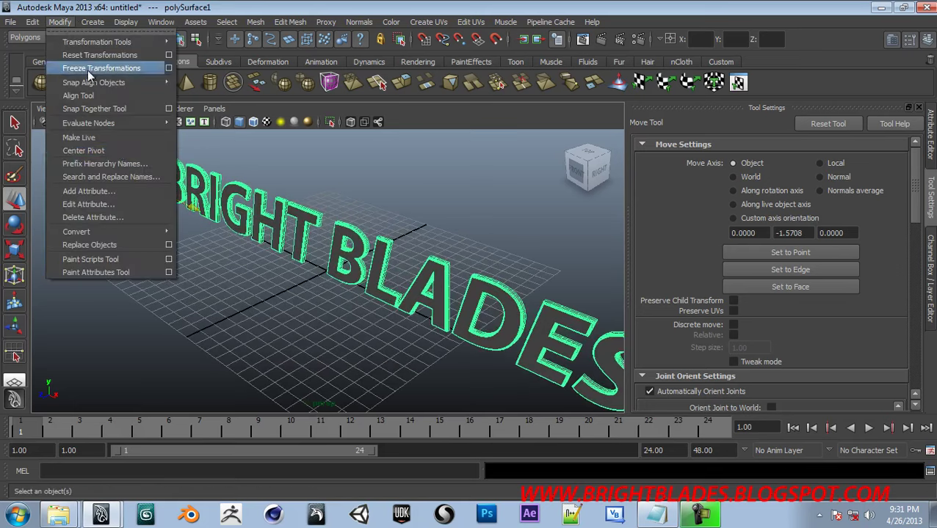
pyautogui.click(117, 146)
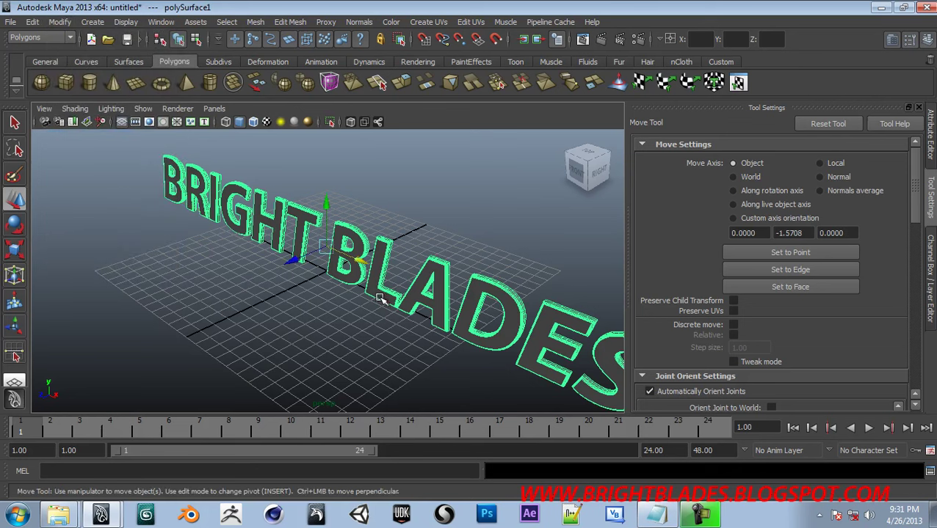
pyautogui.click(316, 307)
pyautogui.moveTo(323, 312)
pyautogui.keyDown('alt'); pyautogui.mouseDown()
pyautogui.moveTo(437, 307)
pyautogui.moveTo(376, 278)
pyautogui.moveTo(345, 307)
pyautogui.moveTo(301, 321)
pyautogui.mouseUp(); pyautogui.keyUp('alt')
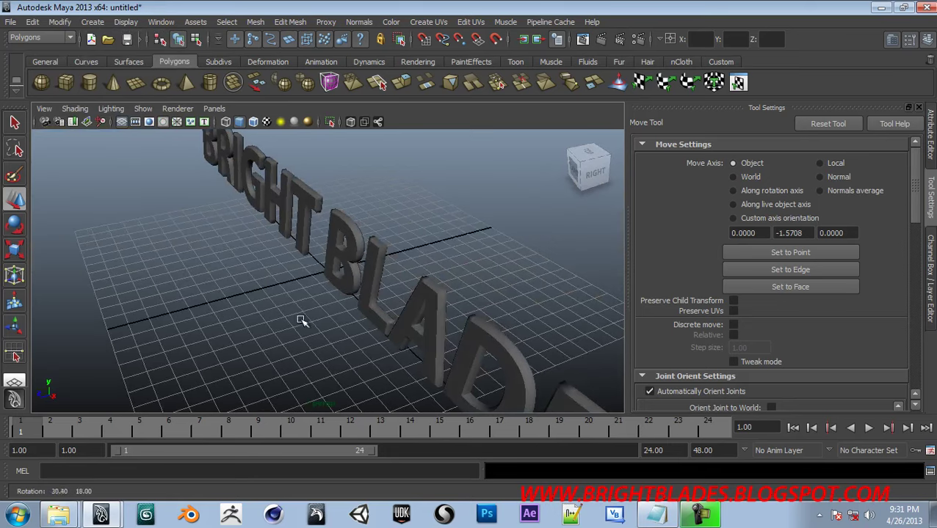
pyautogui.click(426, 290)
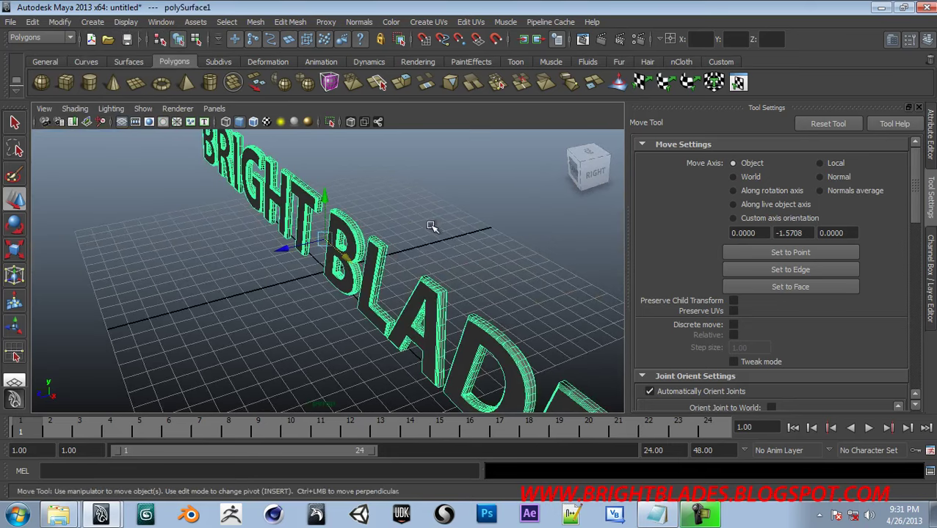
pyautogui.hotkey('ctrl', 'a')
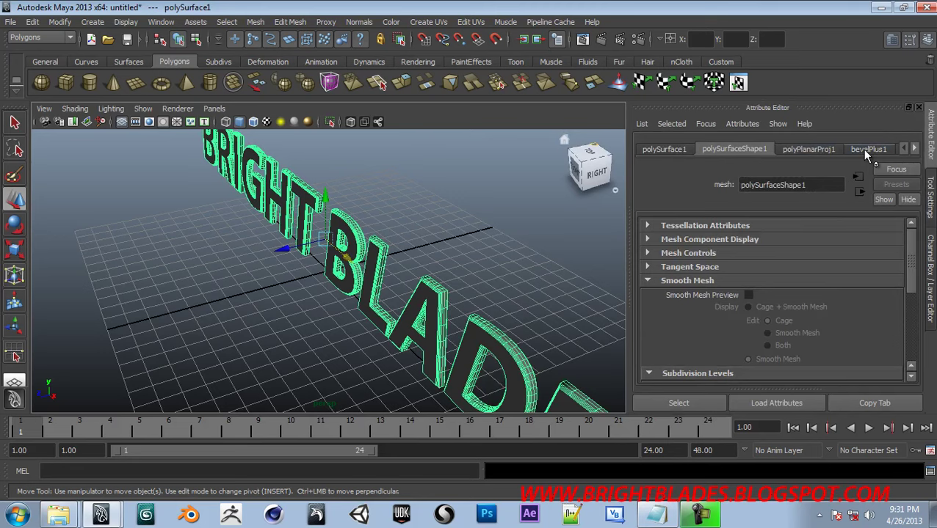
# Review the polySurface1, polyPlanarProj1 and bevelPlus1 tabs, then jump to textForBevel1.
pyautogui.click(671, 148)
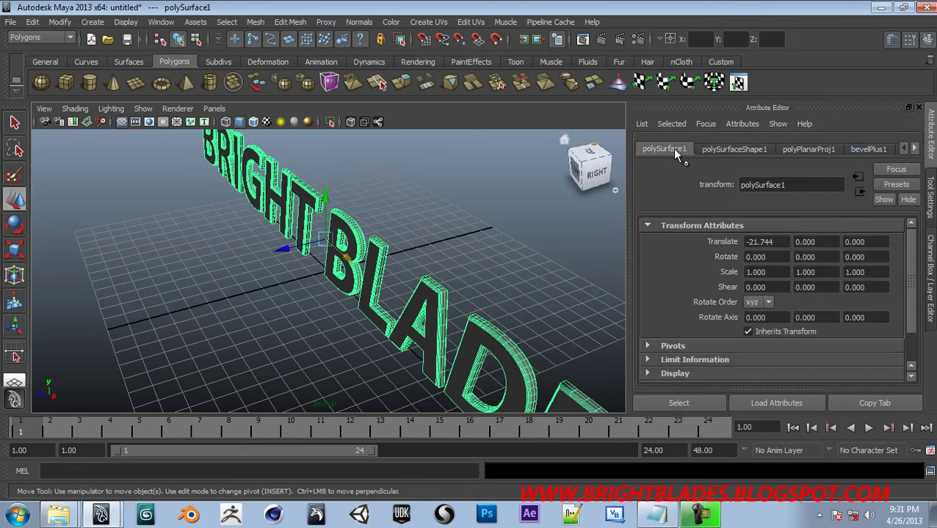
pyautogui.click(730, 149)
pyautogui.click(827, 147)
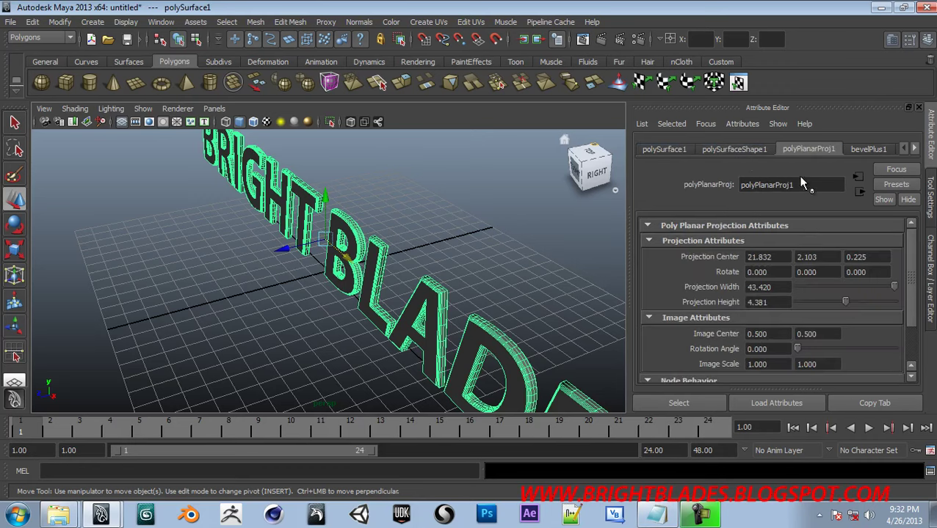
pyautogui.click(868, 149)
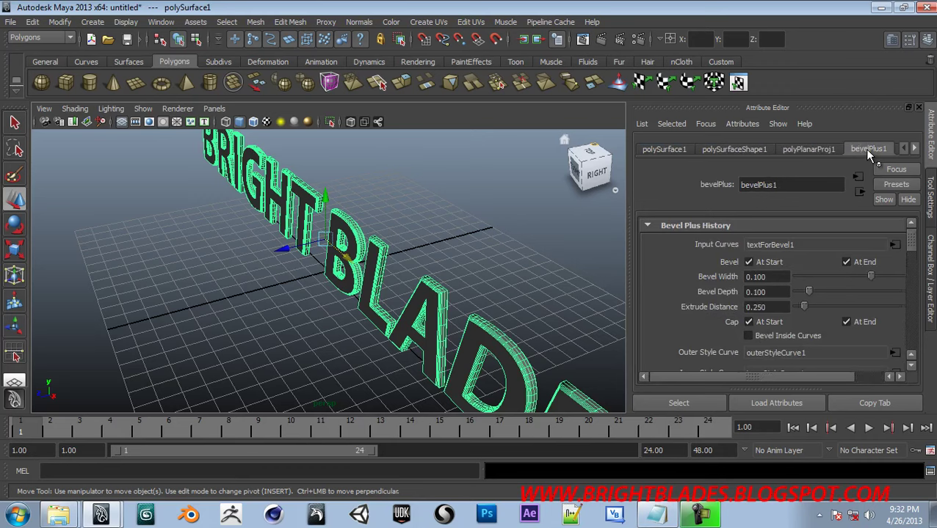
pyautogui.keyDown('alt'); pyautogui.moveTo(525, 251); pyautogui.dragTo(536, 249); pyautogui.keyUp('alt')
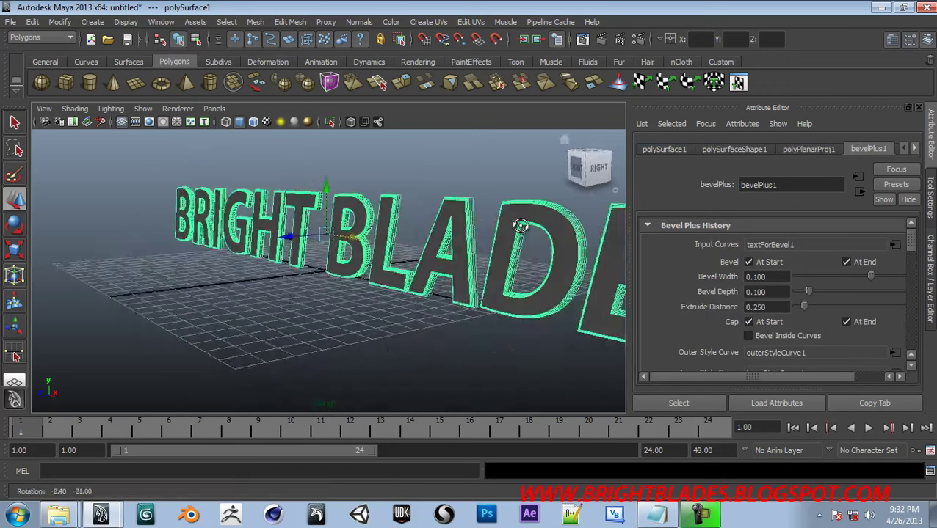
pyautogui.click(895, 245)
# Inspect the textForBevel1 text string, then return to bevelPlus1 (width 0.100, depth 0.100, extrude 0.250).
pyautogui.moveTo(806, 243); pyautogui.dragTo(730, 238)
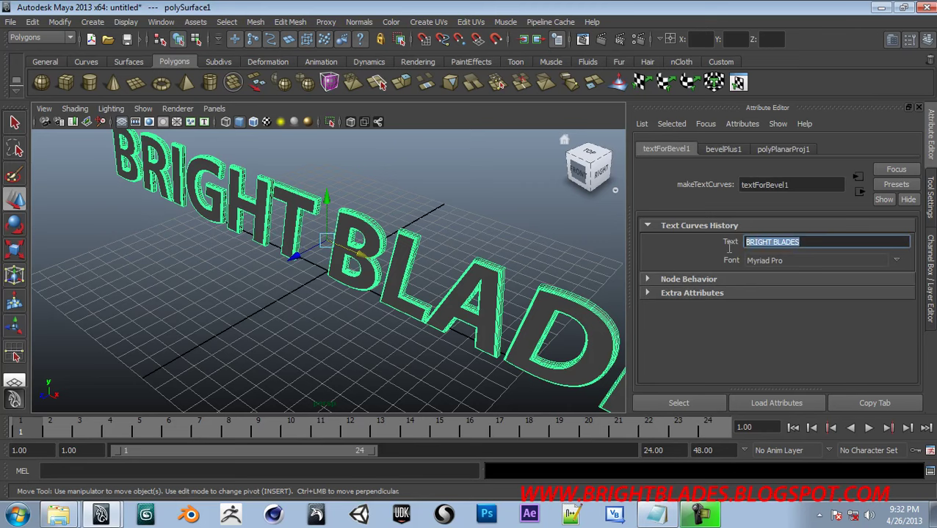
pyautogui.click(863, 192)
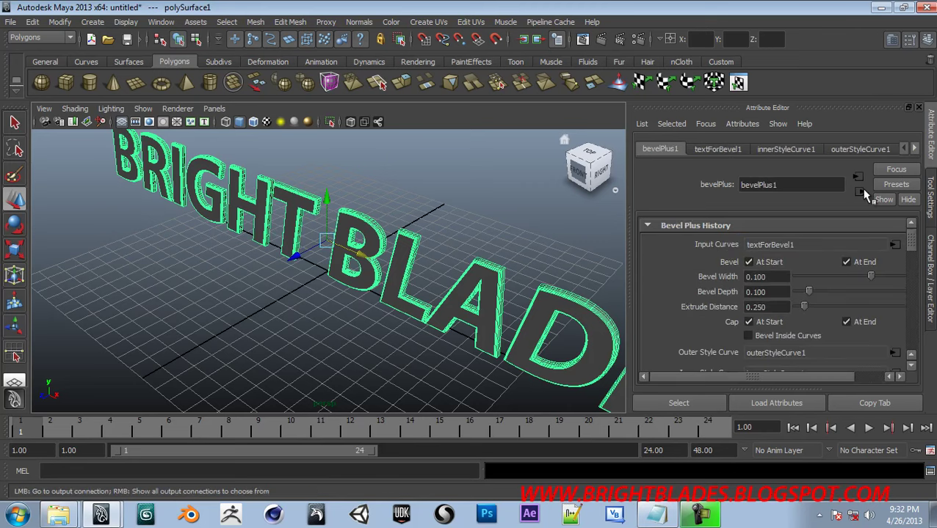
pyautogui.click(859, 176)
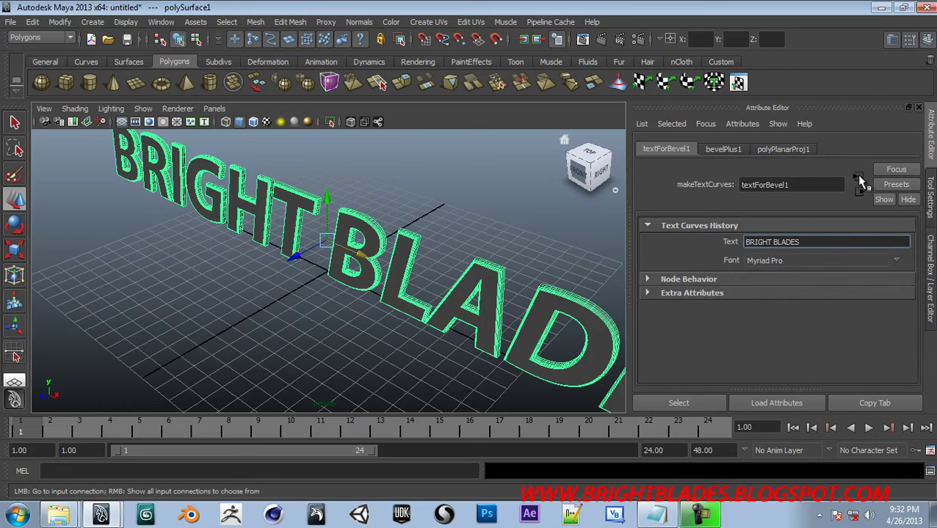
pyautogui.click(860, 193)
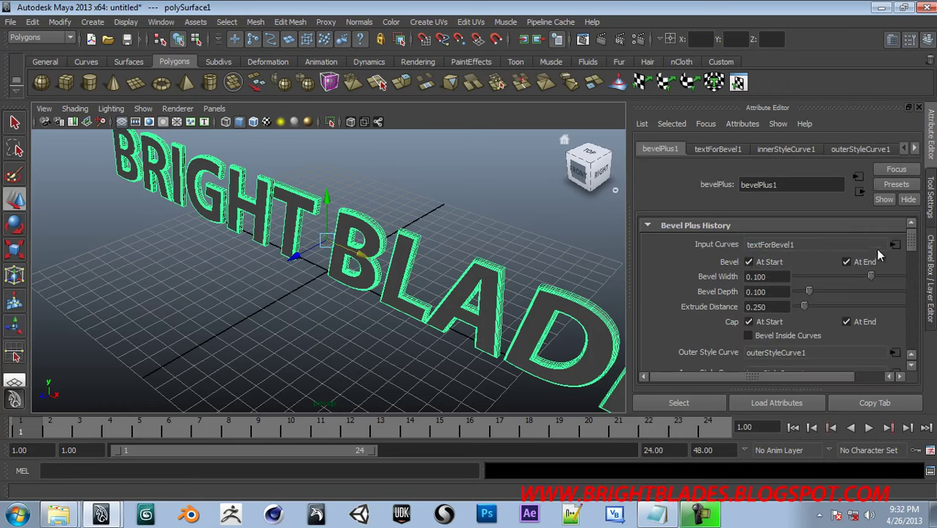
pyautogui.scroll(-2, 911, 251)
pyautogui.scroll(1, 911, 251)
pyautogui.scroll(1, 911, 251)
# Raise Bevel Depth and Extrude Distance to deepen the letters, orbiting to check.
pyautogui.moveTo(808, 292); pyautogui.dragTo(813, 292)
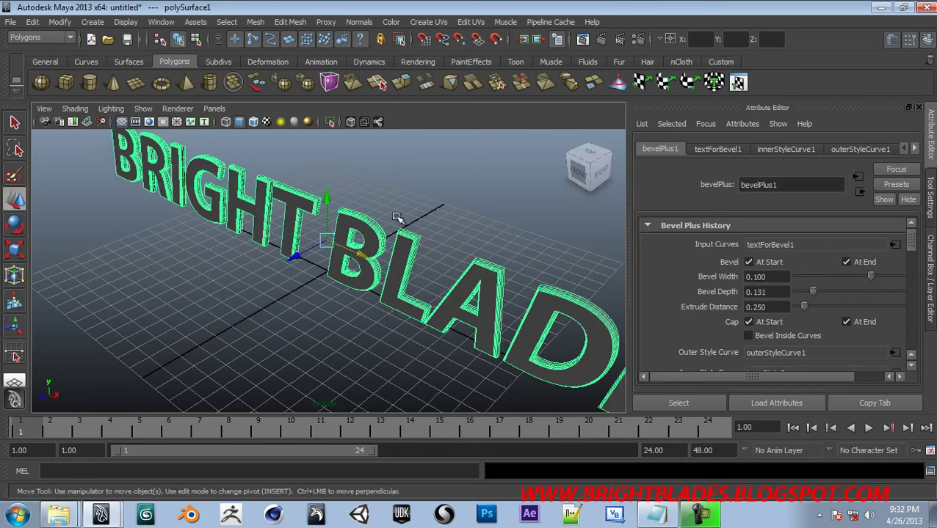
pyautogui.scroll(3, 470, 270)
pyautogui.moveTo(470, 271)
pyautogui.keyDown('alt'); pyautogui.mouseDown()
pyautogui.moveTo(420, 224)
pyautogui.moveTo(429, 211)
pyautogui.moveTo(461, 244)
pyautogui.moveTo(516, 225)
pyautogui.mouseUp(); pyautogui.keyUp('alt')
pyautogui.moveTo(516, 224)
pyautogui.keyDown('alt'); pyautogui.mouseDown(button='middle')
pyautogui.moveTo(520, 205)
pyautogui.moveTo(470, 220)
pyautogui.mouseUp(button='middle'); pyautogui.keyUp('alt')
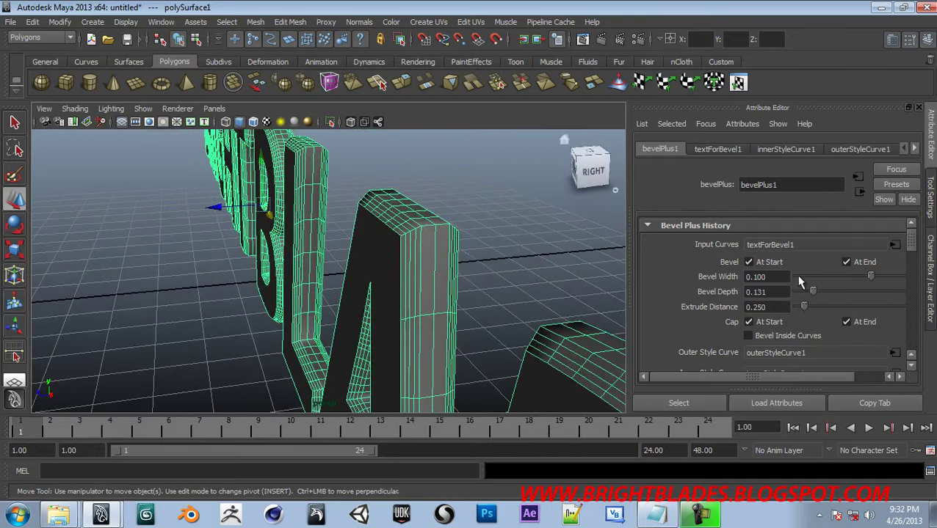
pyautogui.moveTo(814, 294)
pyautogui.mouseDown()
pyautogui.moveTo(825, 293)
pyautogui.moveTo(832, 316)
pyautogui.moveTo(878, 312)
pyautogui.mouseUp()
pyautogui.keyDown('alt'); pyautogui.moveTo(316, 272); pyautogui.dragTo(389, 274); pyautogui.keyUp('alt')
# Fine-tune to Bevel Depth 0.126 and Bevel Width 0.206, inspecting the bevel from several angles.
pyautogui.click(422, 235)
pyautogui.moveTo(422, 234)
pyautogui.keyDown('alt'); pyautogui.mouseDown()
pyautogui.moveTo(412, 246)
pyautogui.moveTo(424, 219)
pyautogui.moveTo(629, 225)
pyautogui.moveTo(424, 234)
pyautogui.moveTo(365, 267)
pyautogui.mouseUp(); pyautogui.keyUp('alt')
pyautogui.click(382, 289)
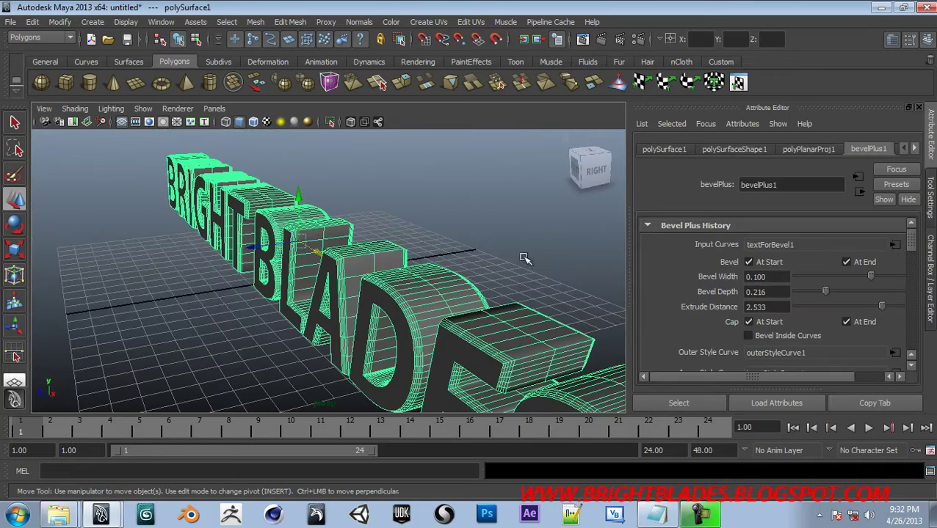
pyautogui.moveTo(825, 292); pyautogui.dragTo(812, 292)
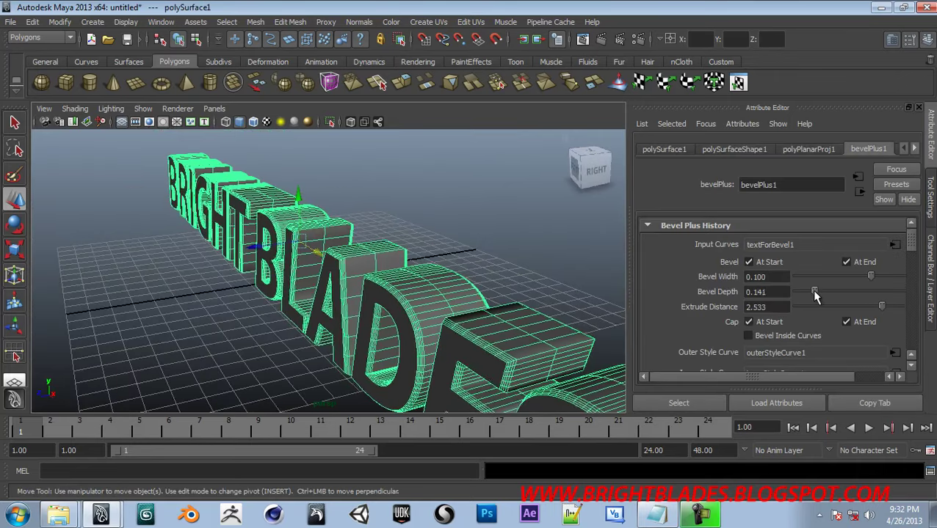
pyautogui.moveTo(872, 278)
pyautogui.mouseDown()
pyautogui.moveTo(832, 278)
pyautogui.moveTo(881, 283)
pyautogui.mouseUp()
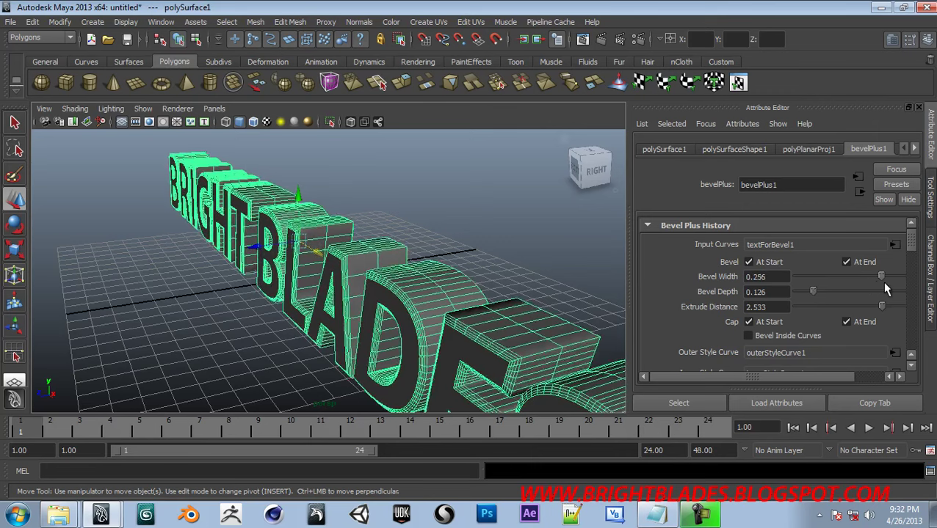
pyautogui.click(530, 254)
pyautogui.moveTo(339, 255)
pyautogui.keyDown('alt'); pyautogui.mouseDown()
pyautogui.moveTo(550, 248)
pyautogui.moveTo(367, 255)
pyautogui.moveTo(390, 256)
pyautogui.mouseUp(); pyautogui.keyUp('alt')
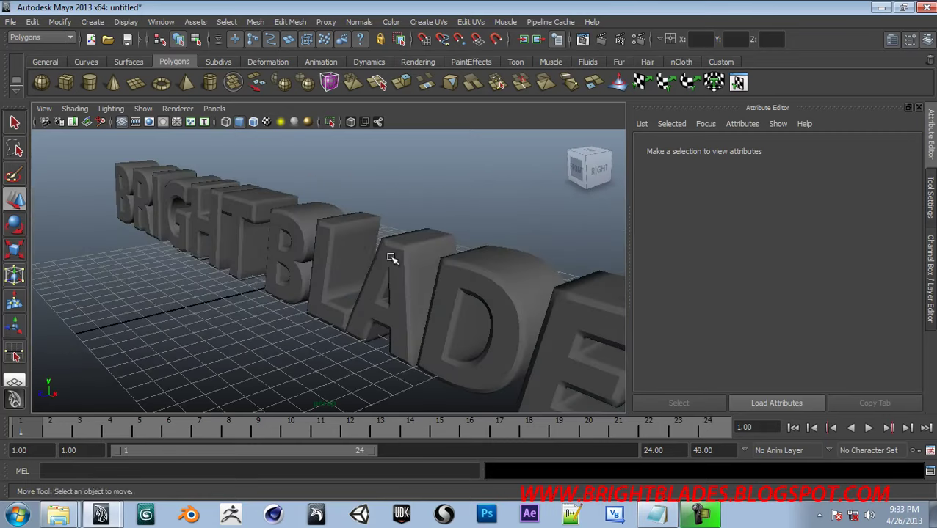
pyautogui.click(390, 255)
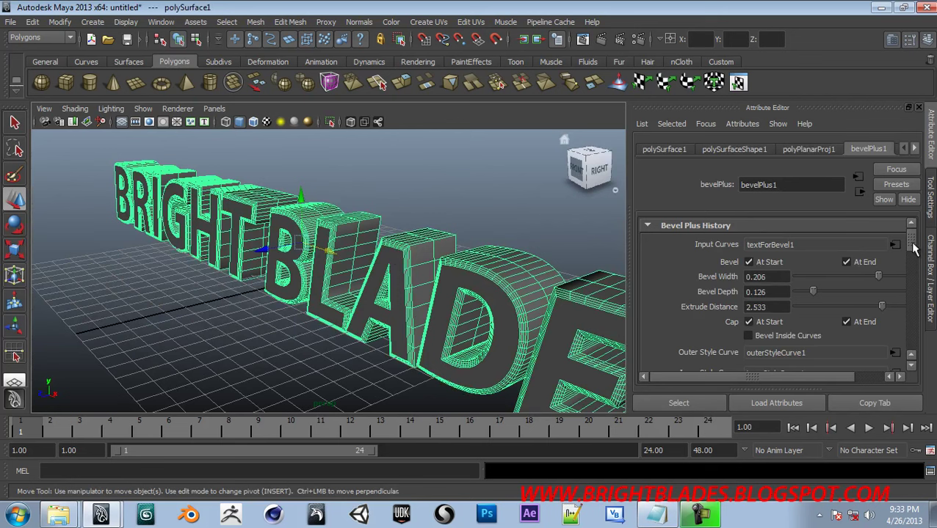
# Orbit to the front of the text, reselect it and turn off Bevel Inside Curves.
pyautogui.moveTo(911, 244); pyautogui.dragTo(911, 258)
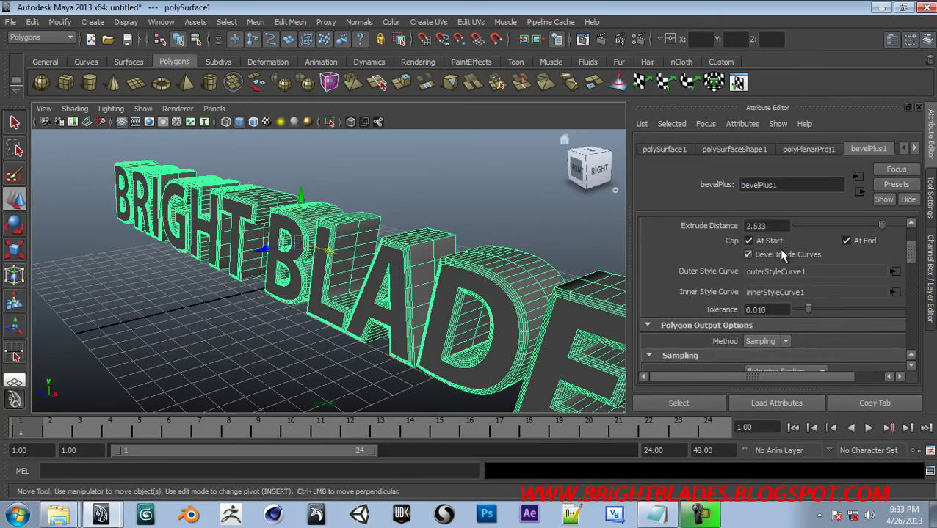
pyautogui.moveTo(360, 250)
pyautogui.keyDown('alt'); pyautogui.mouseDown()
pyautogui.moveTo(498, 238)
pyautogui.moveTo(466, 225)
pyautogui.moveTo(81, 261)
pyautogui.mouseUp(); pyautogui.keyUp('alt')
pyautogui.moveTo(175, 254)
pyautogui.keyDown('alt'); pyautogui.mouseDown()
pyautogui.moveTo(221, 257)
pyautogui.moveTo(131, 259)
pyautogui.moveTo(335, 274)
pyautogui.mouseUp(); pyautogui.keyUp('alt')
pyautogui.click(282, 255)
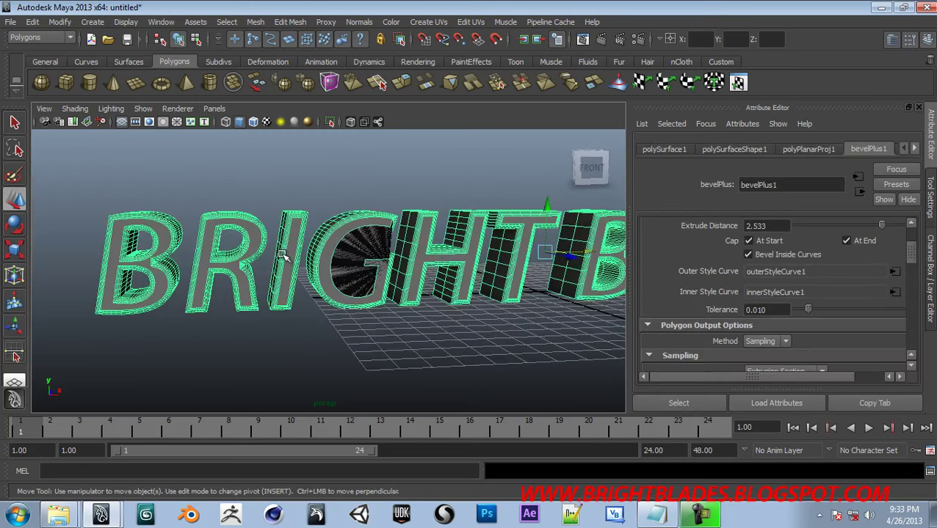
pyautogui.keyDown('alt'); pyautogui.moveTo(439, 257); pyautogui.dragTo(345, 264); pyautogui.keyUp('alt')
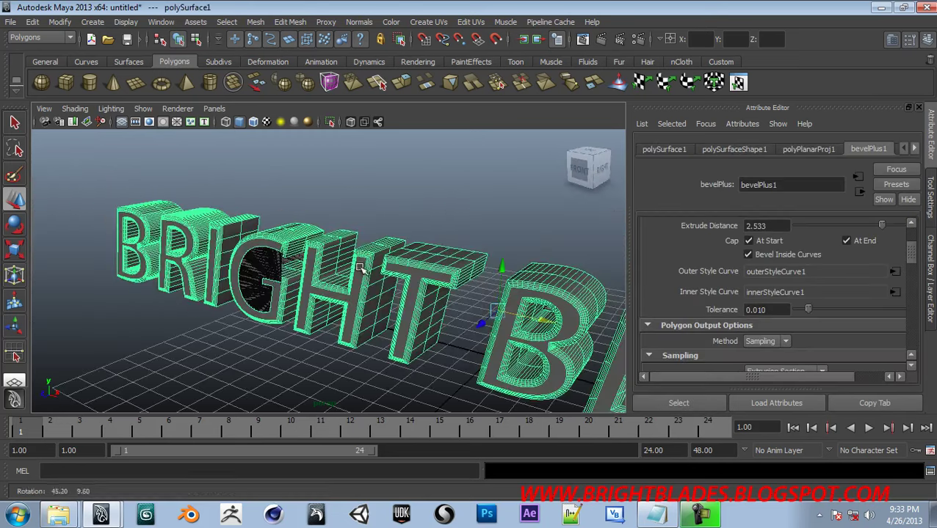
pyautogui.click(750, 254)
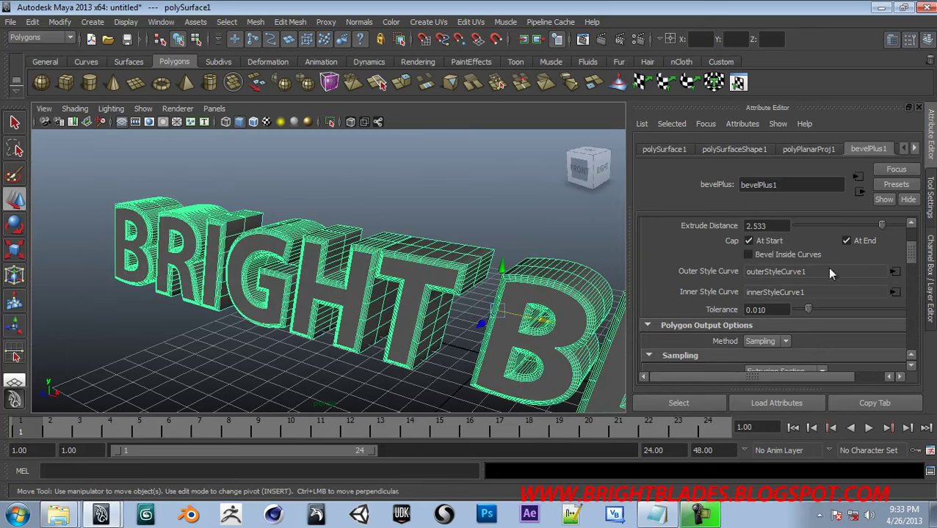
# Change the inner style curve from Straight In to Concave In.
pyautogui.click(894, 293)
pyautogui.click(794, 240)
pyautogui.click(790, 267)
pyautogui.click(794, 240)
pyautogui.click(780, 296)
pyautogui.scroll(3, 497, 294)
pyautogui.scroll(3, 530, 309)
pyautogui.scroll(3, 536, 294)
pyautogui.scroll(2, 440, 316)
pyautogui.scroll(3, 362, 340)
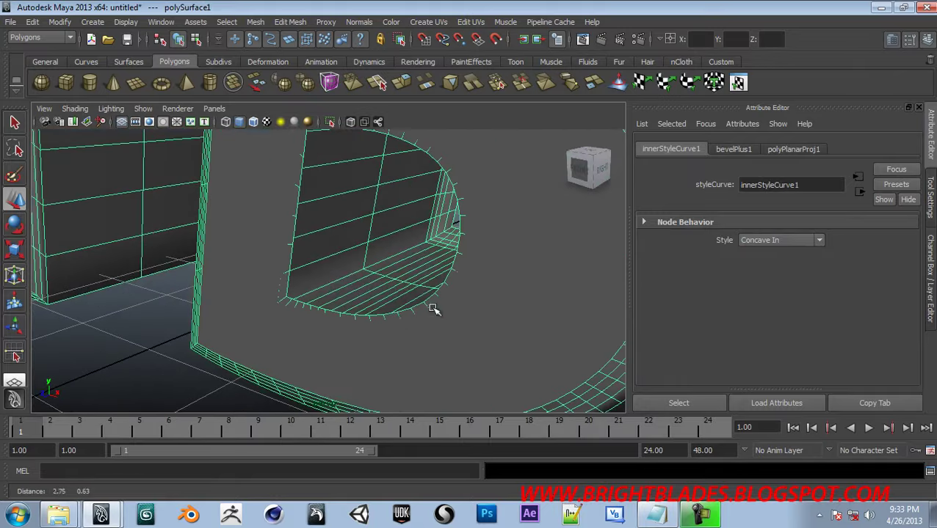
# Open outerStyleCurve1 and try the Straight In, then Convex Out outer bevel styles.
pyautogui.click(379, 318)
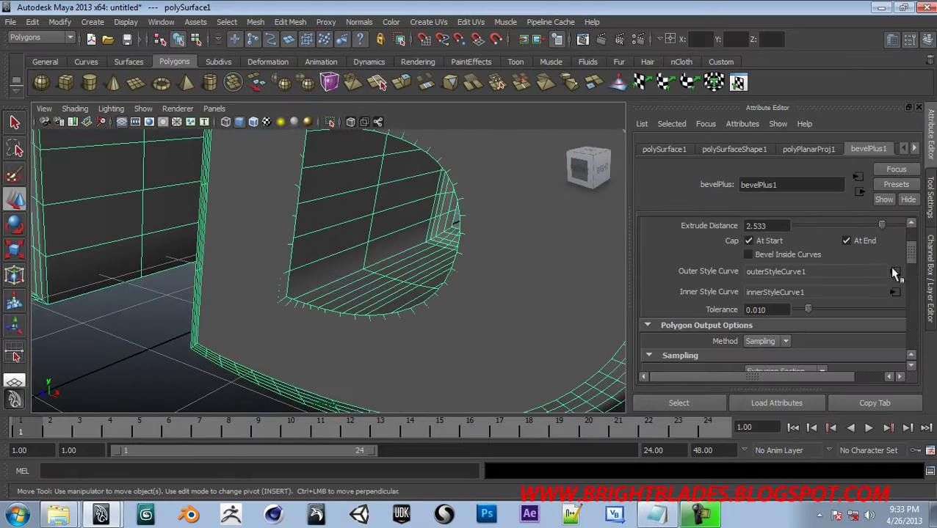
pyautogui.scroll(-2, 916, 257)
pyautogui.scroll(2, 915, 263)
pyautogui.scroll(2, 914, 268)
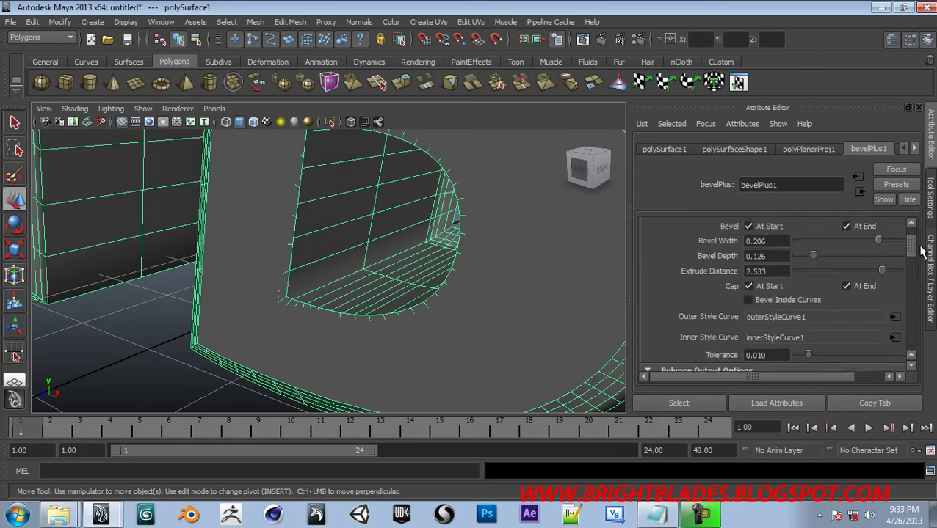
pyautogui.click(896, 299)
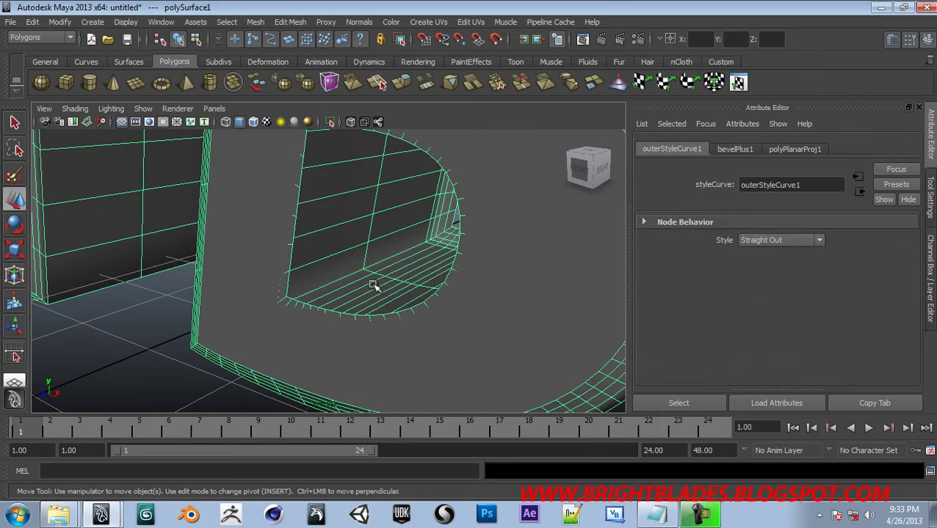
pyautogui.scroll(-3, 353, 275)
pyautogui.scroll(-2, 411, 261)
pyautogui.keyDown('alt'); pyautogui.moveTo(503, 257); pyautogui.dragTo(455, 285); pyautogui.keyUp('alt')
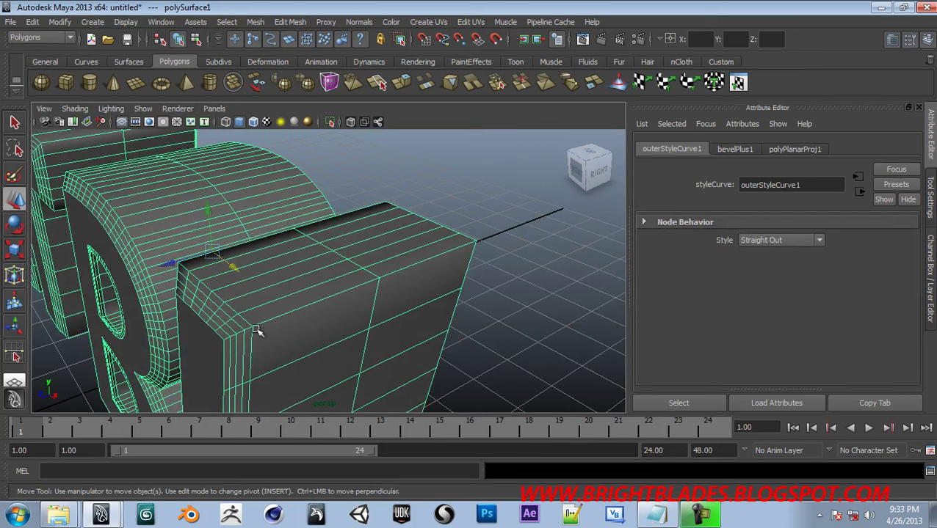
pyautogui.click(778, 243)
pyautogui.click(770, 260)
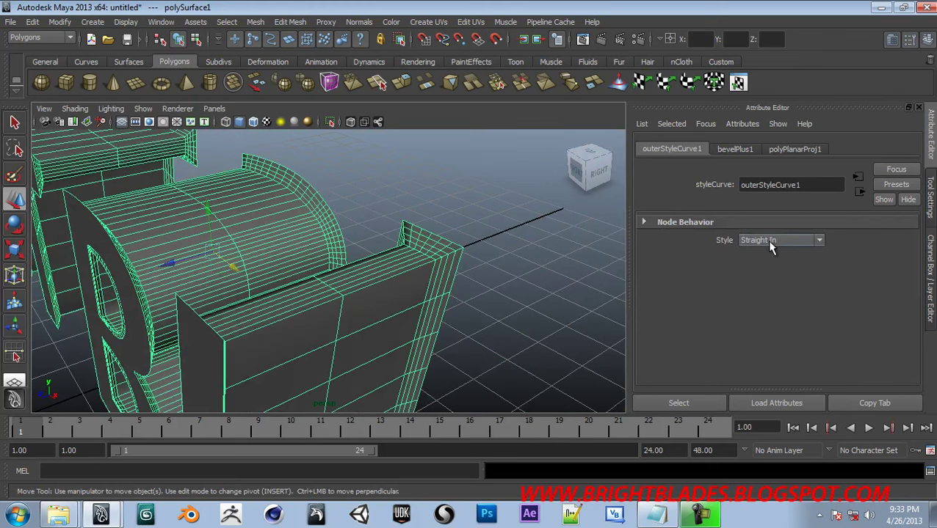
pyautogui.click(767, 240)
pyautogui.click(774, 270)
# Orbit around the letters to inspect the Convex Out bevel, then reselect the text.
pyautogui.moveTo(209, 322)
pyautogui.keyDown('alt'); pyautogui.mouseDown()
pyautogui.moveTo(224, 309)
pyautogui.moveTo(241, 313)
pyautogui.moveTo(222, 307)
pyautogui.mouseUp(); pyautogui.keyUp('alt')
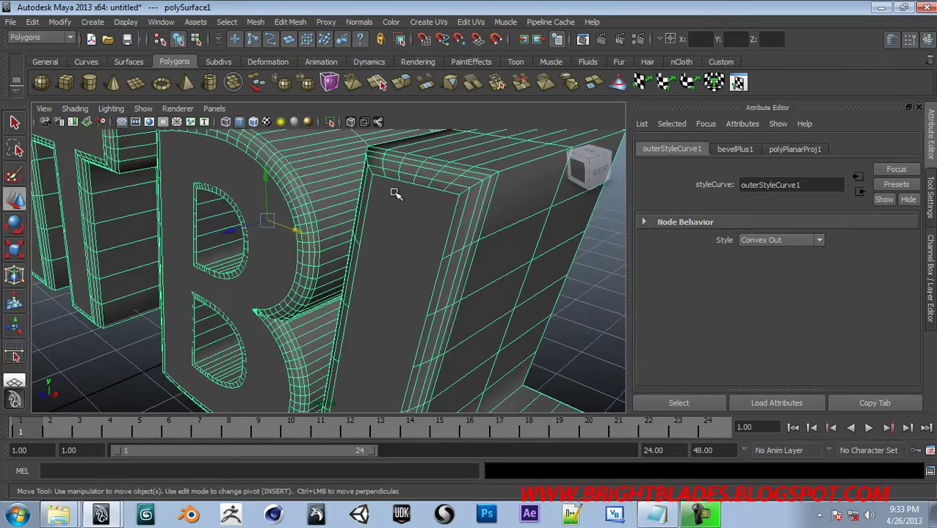
pyautogui.click(130, 373)
pyautogui.moveTo(177, 334)
pyautogui.keyDown('alt'); pyautogui.mouseDown()
pyautogui.moveTo(182, 309)
pyautogui.moveTo(152, 278)
pyautogui.moveTo(341, 273)
pyautogui.moveTo(271, 269)
pyautogui.moveTo(157, 288)
pyautogui.moveTo(133, 275)
pyautogui.mouseUp(); pyautogui.keyUp('alt')
pyautogui.keyDown('alt'); pyautogui.moveTo(428, 325); pyautogui.dragTo(398, 298); pyautogui.keyUp('alt')
pyautogui.click(404, 295)
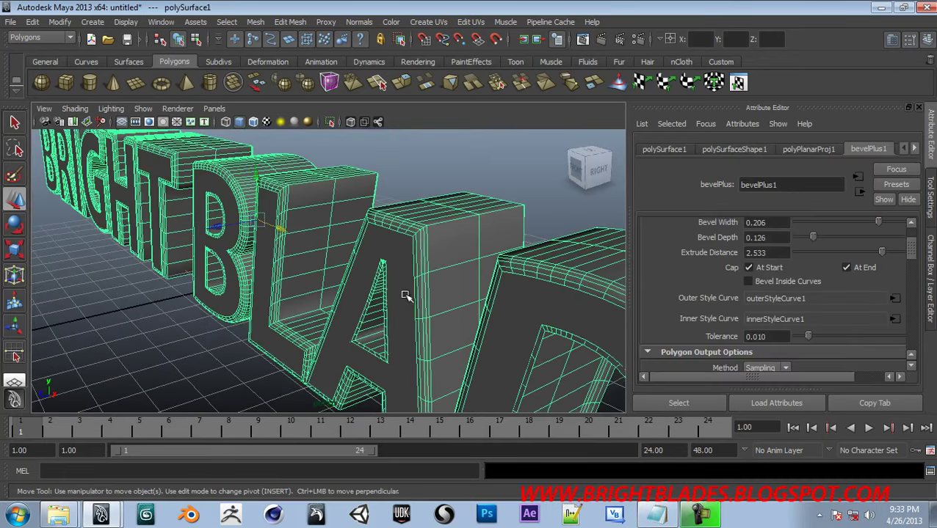
# Try Convex In, then set the outer bevel style to Concave Out.
pyautogui.click(892, 301)
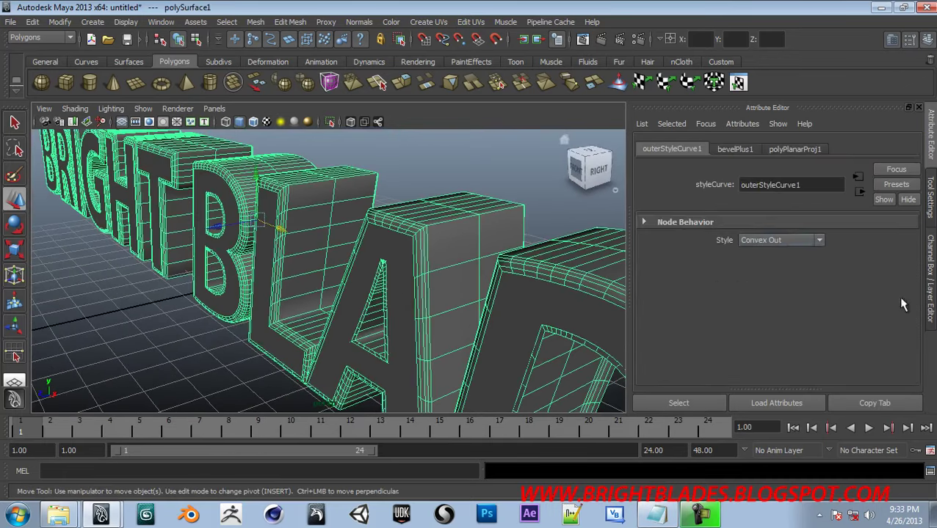
pyautogui.click(782, 240)
pyautogui.click(778, 279)
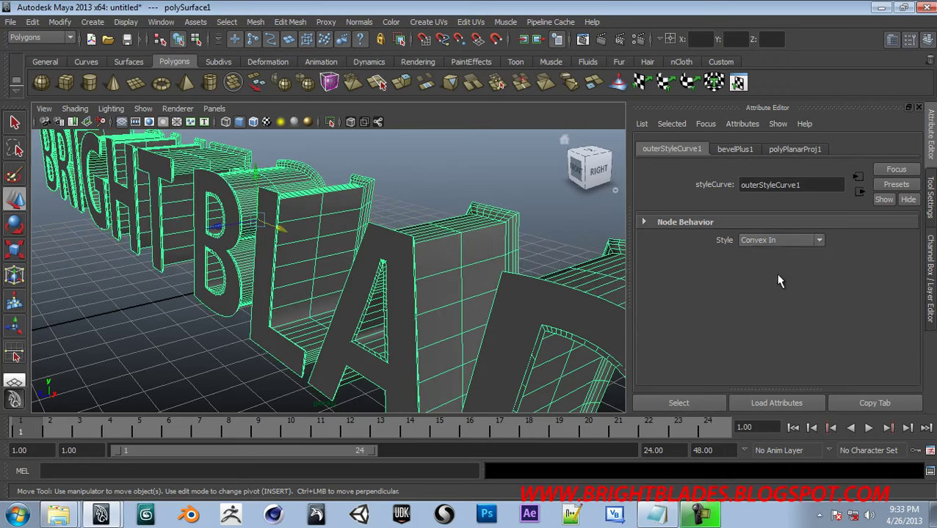
pyautogui.click(781, 240)
pyautogui.click(782, 270)
# Dolly in and orbit to inspect the Concave Out letters, then reselect the text.
pyautogui.click(472, 180)
pyautogui.moveTo(443, 234)
pyautogui.keyDown('alt'); pyautogui.mouseDown(button='right')
pyautogui.moveTo(482, 243)
pyautogui.moveTo(524, 219)
pyautogui.mouseUp(button='right'); pyautogui.keyUp('alt')
pyautogui.moveTo(524, 220)
pyautogui.keyDown('alt'); pyautogui.mouseDown()
pyautogui.moveTo(386, 224)
pyautogui.moveTo(372, 215)
pyautogui.mouseUp(); pyautogui.keyUp('alt')
pyautogui.moveTo(373, 215)
pyautogui.keyDown('alt'); pyautogui.mouseDown(button='right')
pyautogui.moveTo(419, 244)
pyautogui.moveTo(502, 244)
pyautogui.mouseUp(button='right'); pyautogui.keyUp('alt')
pyautogui.click(472, 232)
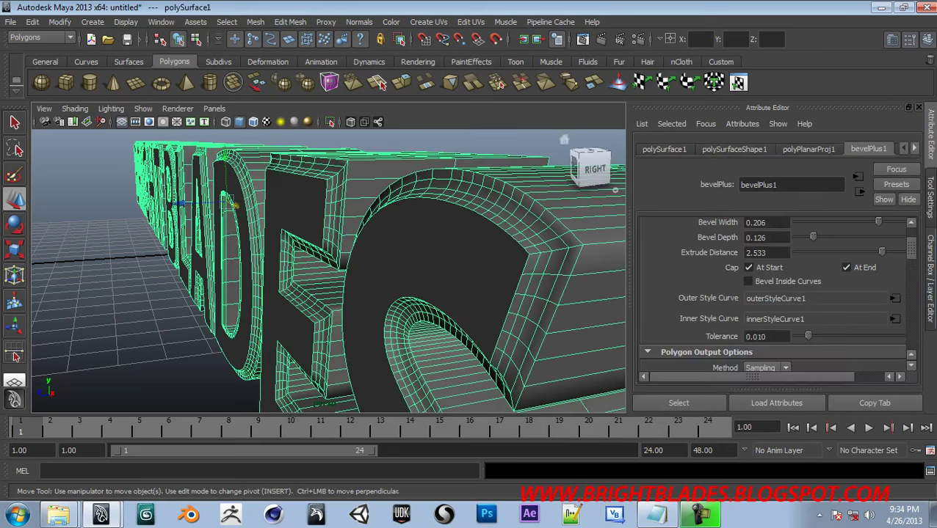
# Try Straight Side Edge, then Straight Corner, as the outer bevel style of outerStyleCurve1.
pyautogui.click(896, 298)
pyautogui.click(803, 241)
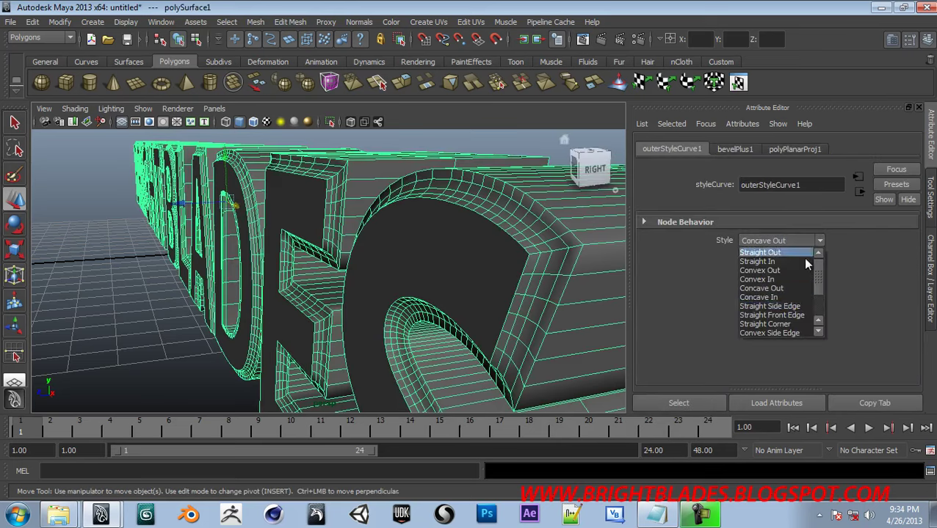
pyautogui.click(804, 306)
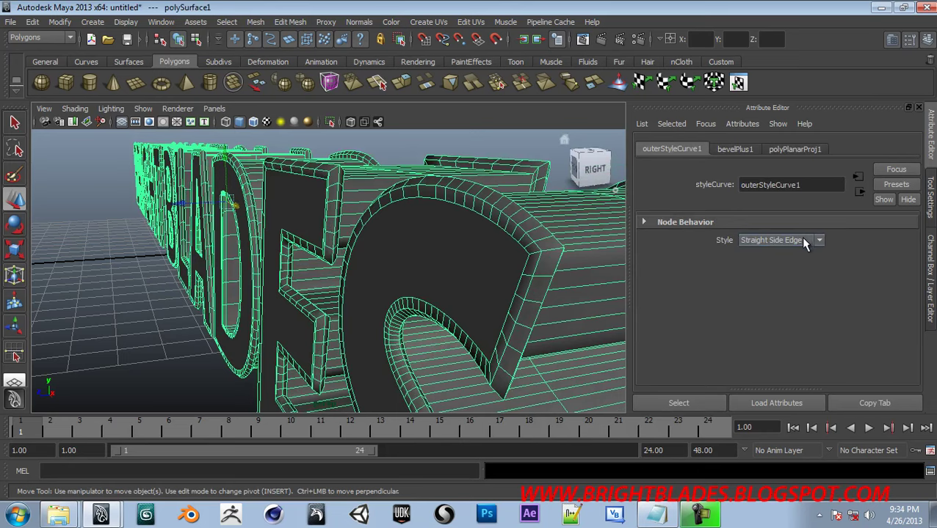
pyautogui.click(800, 240)
pyautogui.click(788, 323)
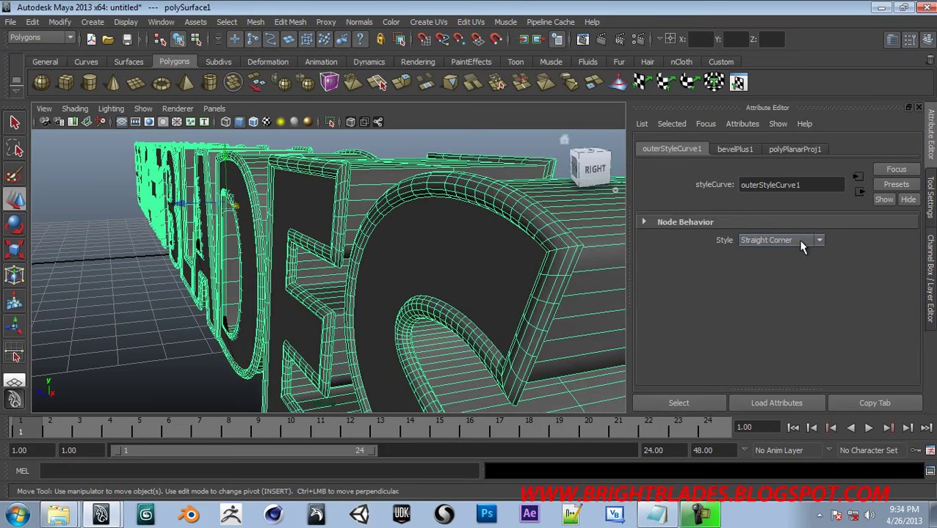
# Orbit to a front view, reselect the text, and set the outer bevel style to Convex Out.
pyautogui.click(117, 330)
pyautogui.moveTo(128, 335)
pyautogui.keyDown('alt'); pyautogui.mouseDown(button='right')
pyautogui.moveTo(240, 335)
pyautogui.moveTo(167, 279)
pyautogui.mouseUp(button='right'); pyautogui.keyUp('alt')
pyautogui.moveTo(167, 280)
pyautogui.keyDown('alt'); pyautogui.mouseDown()
pyautogui.moveTo(290, 297)
pyautogui.moveTo(435, 296)
pyautogui.moveTo(374, 305)
pyautogui.moveTo(236, 296)
pyautogui.moveTo(278, 285)
pyautogui.mouseUp(); pyautogui.keyUp('alt')
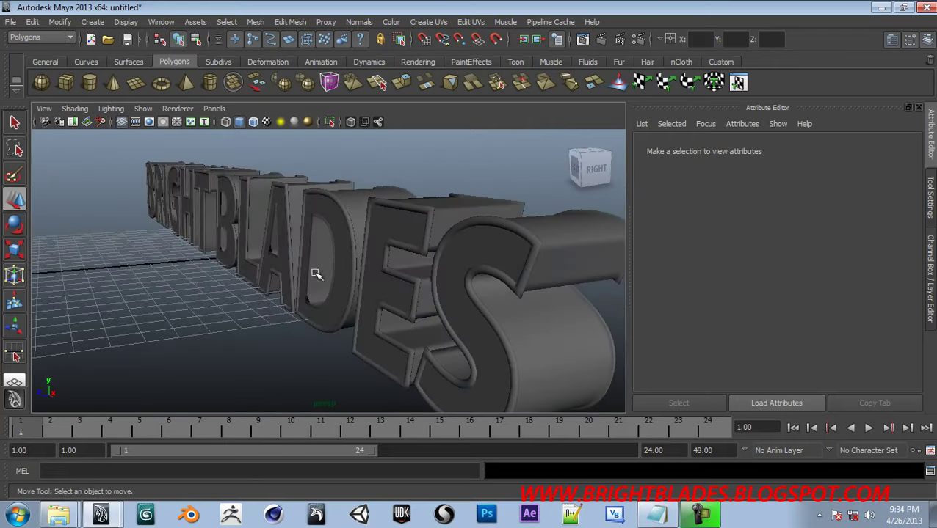
pyautogui.click(379, 273)
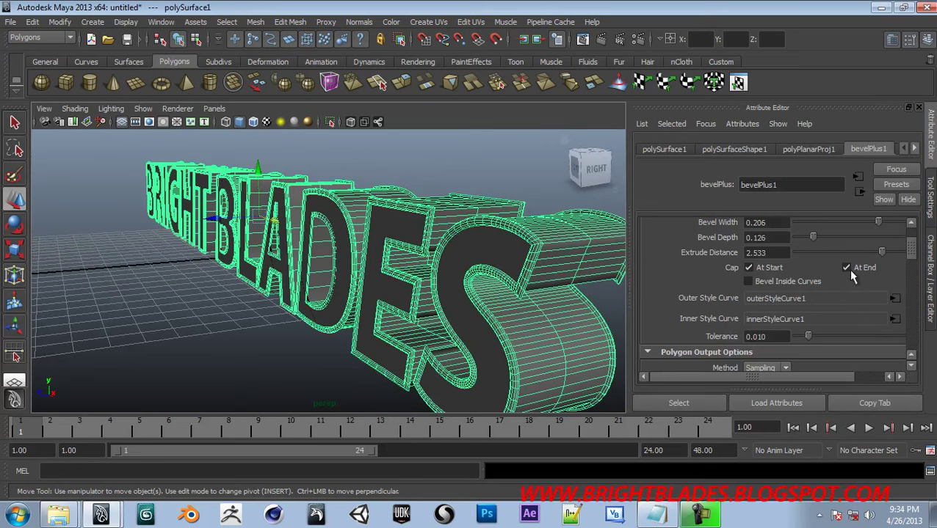
pyautogui.click(894, 299)
pyautogui.click(782, 242)
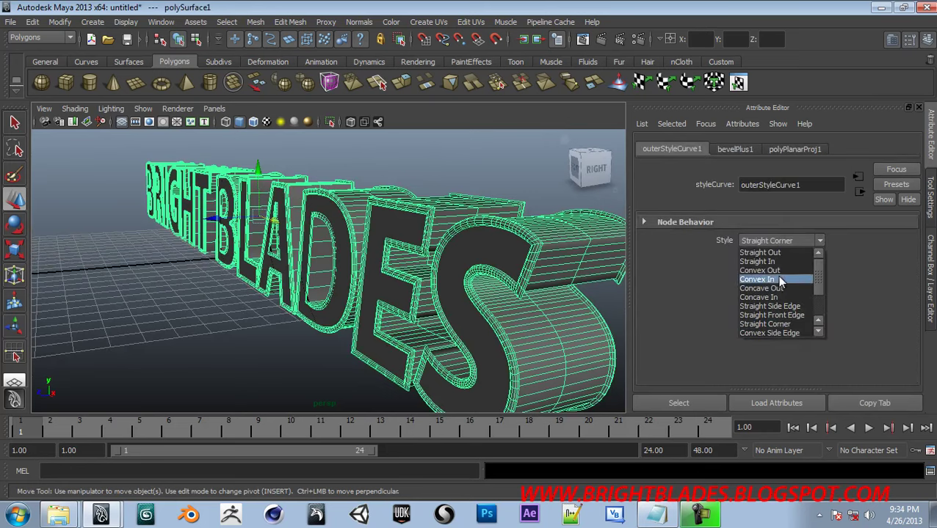
pyautogui.click(779, 271)
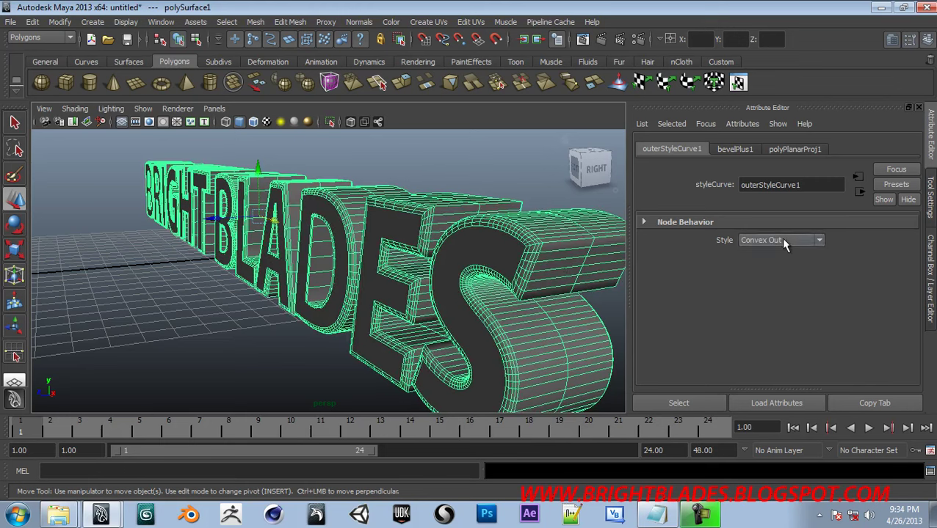
# Orbit around BRIGHT BLADES to inspect the rounded Convex Out edges, ending on the reselected mesh.
pyautogui.click(506, 192)
pyautogui.moveTo(506, 193)
pyautogui.keyDown('alt'); pyautogui.mouseDown()
pyautogui.moveTo(433, 224)
pyautogui.moveTo(446, 246)
pyautogui.moveTo(490, 247)
pyautogui.mouseUp(); pyautogui.keyUp('alt')
pyautogui.click(481, 257)
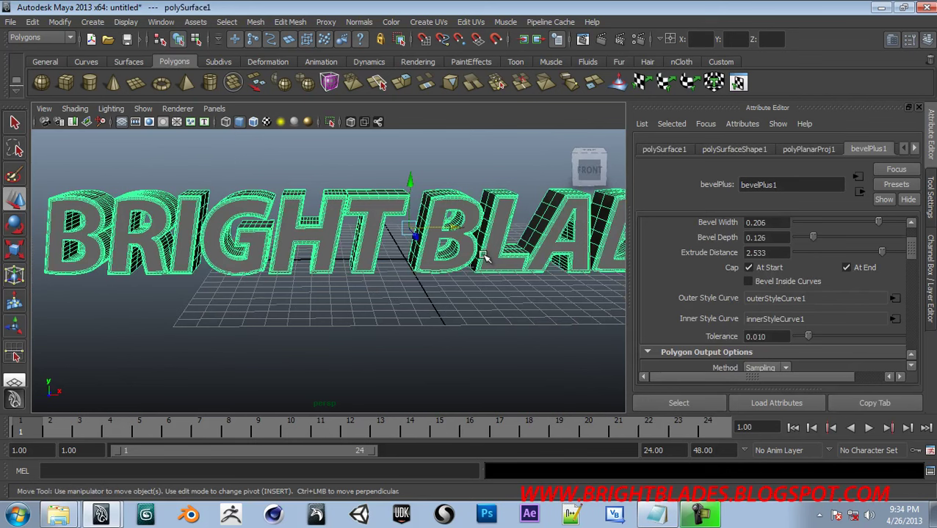
pyautogui.click(438, 314)
pyautogui.keyDown('alt'); pyautogui.moveTo(531, 280); pyautogui.dragTo(403, 265); pyautogui.keyUp('alt')
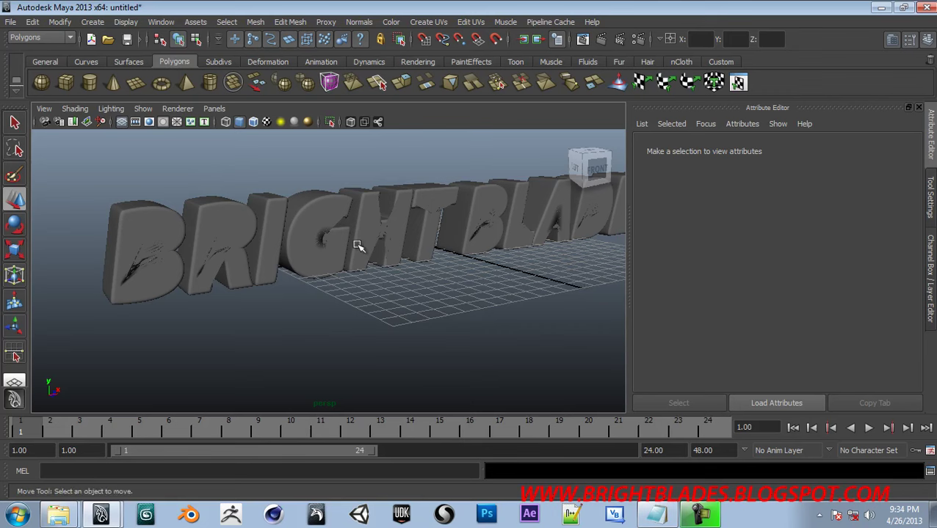
pyautogui.click(358, 246)
# Switch the text mesh to Face mode and select faces on its end block.
pyautogui.keyDown('alt'); pyautogui.moveTo(406, 244); pyautogui.dragTo(383, 252); pyautogui.keyUp('alt')
pyautogui.rightClick(360, 253)
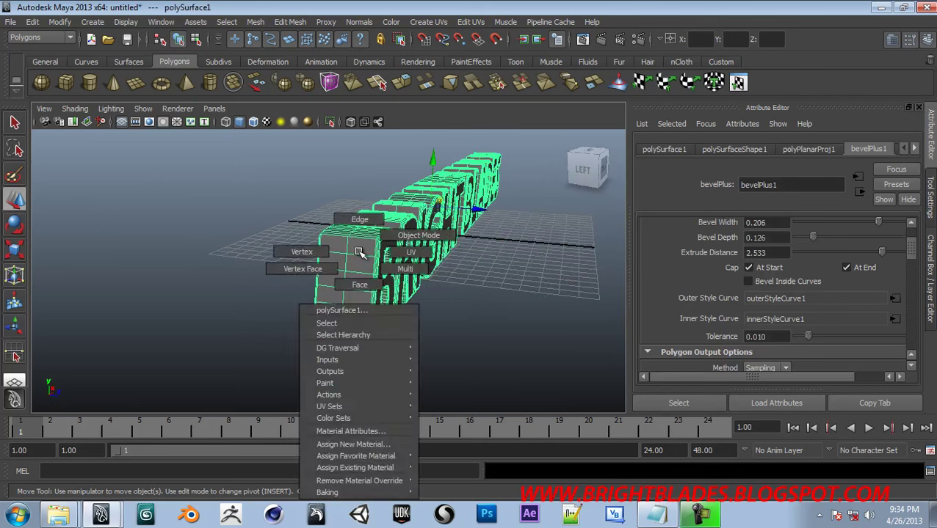
pyautogui.rightClick(367, 268)
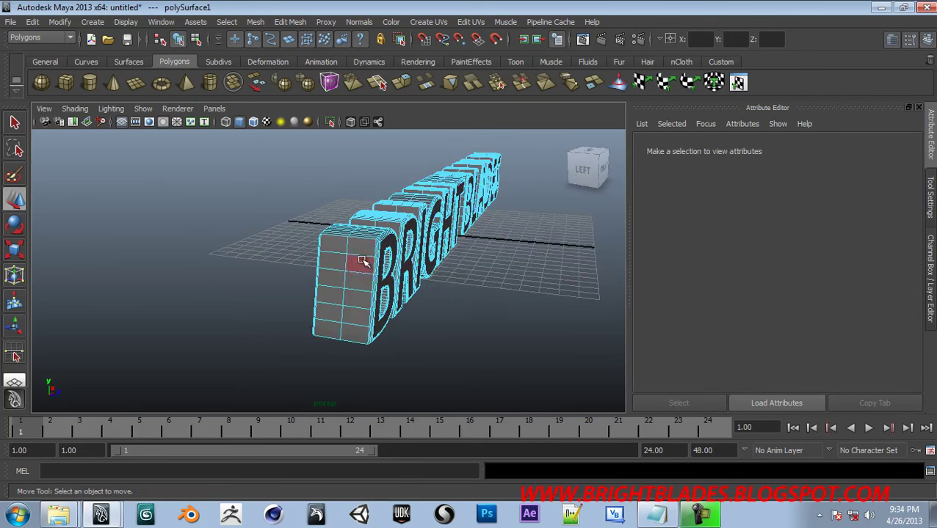
pyautogui.click(357, 282)
pyautogui.moveTo(494, 316)
pyautogui.keyDown('alt'); pyautogui.mouseDown()
pyautogui.moveTo(450, 279)
pyautogui.moveTo(504, 279)
pyautogui.moveTo(504, 314)
pyautogui.moveTo(456, 244)
pyautogui.mouseUp(); pyautogui.keyUp('alt')
pyautogui.click(463, 267)
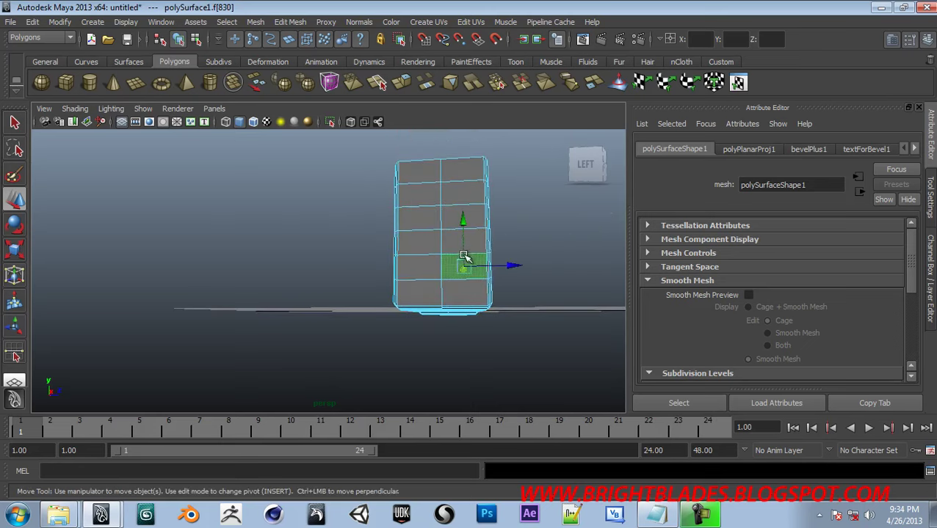
# Shift-select a block of four end-block faces and orbit to view them beside the text.
pyautogui.click(416, 227)
pyautogui.keyDown('shift'); pyautogui.click(464, 244); pyautogui.keyUp('shift')
pyautogui.keyDown('shift'); pyautogui.click(439, 240); pyautogui.keyUp('shift')
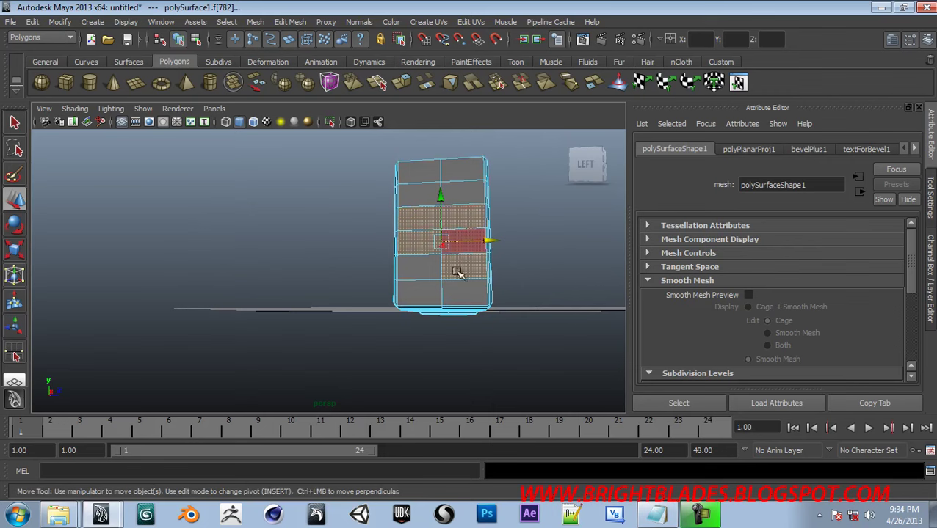
pyautogui.click(461, 243)
pyautogui.keyDown('alt'); pyautogui.moveTo(574, 265); pyautogui.dragTo(309, 342); pyautogui.keyUp('alt')
pyautogui.click(332, 315)
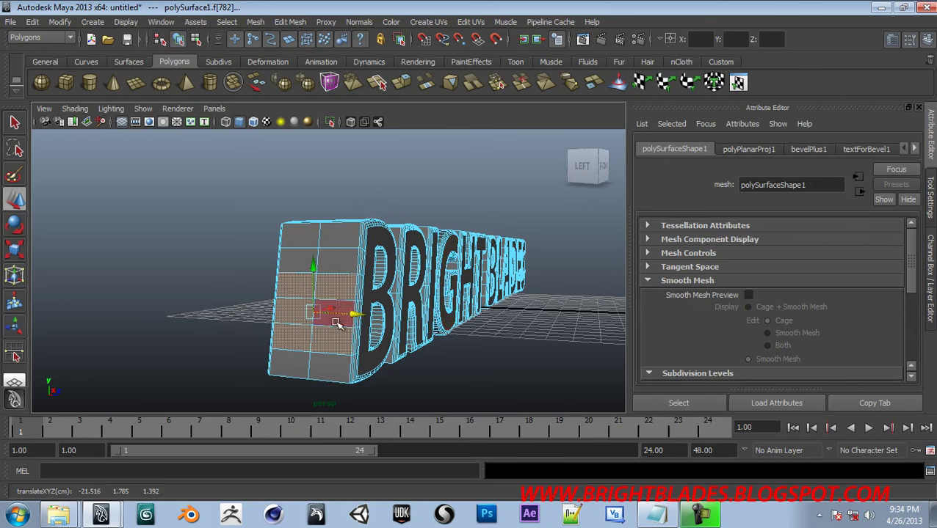
pyautogui.moveTo(448, 321)
pyautogui.keyDown('alt'); pyautogui.mouseDown()
pyautogui.moveTo(551, 329)
pyautogui.moveTo(539, 334)
pyautogui.mouseUp(); pyautogui.keyUp('alt')
pyautogui.moveTo(540, 334)
pyautogui.keyDown('alt'); pyautogui.mouseDown(button='right')
pyautogui.moveTo(449, 338)
pyautogui.moveTo(467, 321)
pyautogui.mouseUp(button='right'); pyautogui.keyUp('alt')
pyautogui.moveTo(467, 321)
pyautogui.keyDown('alt'); pyautogui.mouseDown()
pyautogui.moveTo(356, 325)
pyautogui.moveTo(407, 324)
pyautogui.mouseUp(); pyautogui.keyUp('alt')
pyautogui.keyDown('alt'); pyautogui.moveTo(408, 324); pyautogui.dragTo(550, 387, button='right'); pyautogui.keyUp('alt')
pyautogui.keyDown('alt'); pyautogui.moveTo(550, 387); pyautogui.dragTo(561, 341, button='middle'); pyautogui.keyUp('alt')
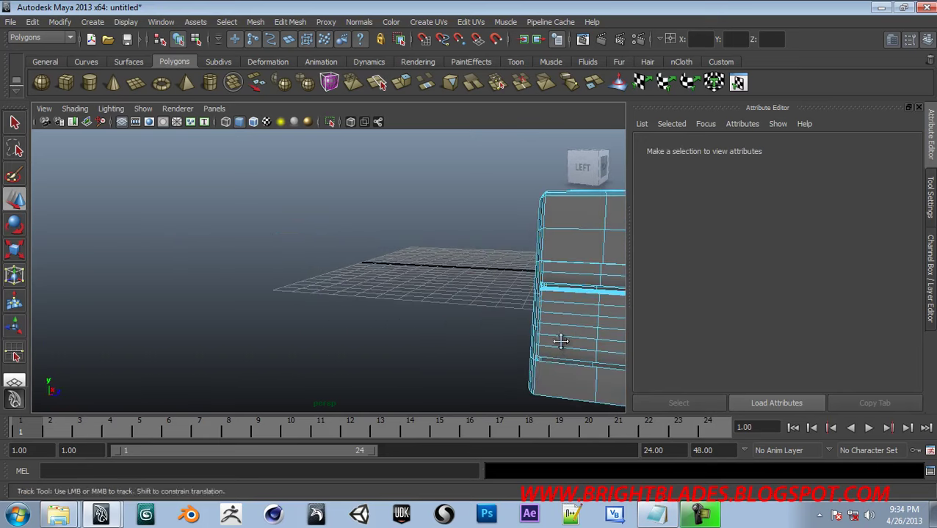
pyautogui.keyDown('alt'); pyautogui.moveTo(560, 341); pyautogui.dragTo(514, 353); pyautogui.keyUp('alt')
pyautogui.keyDown('alt'); pyautogui.moveTo(514, 352); pyautogui.dragTo(502, 356, button='right'); pyautogui.keyUp('alt')
pyautogui.keyDown('alt'); pyautogui.moveTo(502, 355); pyautogui.dragTo(504, 268); pyautogui.keyUp('alt')
pyautogui.keyDown('alt'); pyautogui.moveTo(503, 268); pyautogui.dragTo(444, 247, button='right'); pyautogui.keyUp('alt')
pyautogui.moveTo(445, 248)
pyautogui.keyDown('alt'); pyautogui.mouseDown()
pyautogui.moveTo(460, 241)
pyautogui.moveTo(323, 241)
pyautogui.mouseUp(); pyautogui.keyUp('alt')
pyautogui.keyDown('alt'); pyautogui.moveTo(328, 268); pyautogui.dragTo(213, 231, button='right'); pyautogui.keyUp('alt')
pyautogui.moveTo(213, 231)
pyautogui.keyDown('alt'); pyautogui.mouseDown()
pyautogui.moveTo(419, 274)
pyautogui.moveTo(309, 279)
pyautogui.moveTo(380, 314)
pyautogui.mouseUp(); pyautogui.keyUp('alt')
pyautogui.scroll(-5, 419, 275)
pyautogui.moveTo(380, 313)
pyautogui.keyDown('alt'); pyautogui.mouseDown(button='right')
pyautogui.moveTo(362, 274)
pyautogui.moveTo(364, 300)
pyautogui.moveTo(464, 373)
pyautogui.moveTo(301, 288)
pyautogui.mouseUp(button='right'); pyautogui.keyUp('alt')
pyautogui.moveTo(301, 288)
pyautogui.keyDown('alt'); pyautogui.mouseDown()
pyautogui.moveTo(508, 294)
pyautogui.moveTo(323, 295)
pyautogui.moveTo(402, 332)
pyautogui.mouseUp(); pyautogui.keyUp('alt')
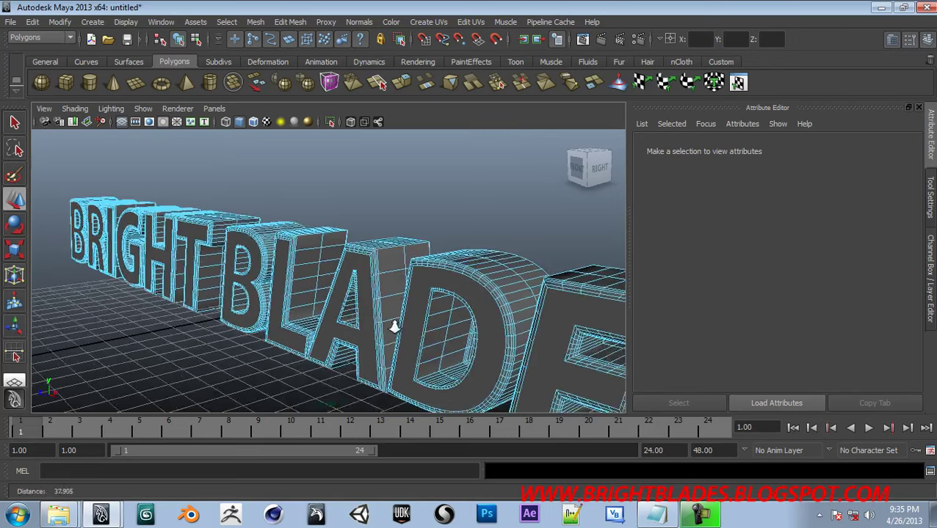
pyautogui.keyDown('alt'); pyautogui.moveTo(403, 332); pyautogui.dragTo(330, 296, button='right'); pyautogui.keyUp('alt')
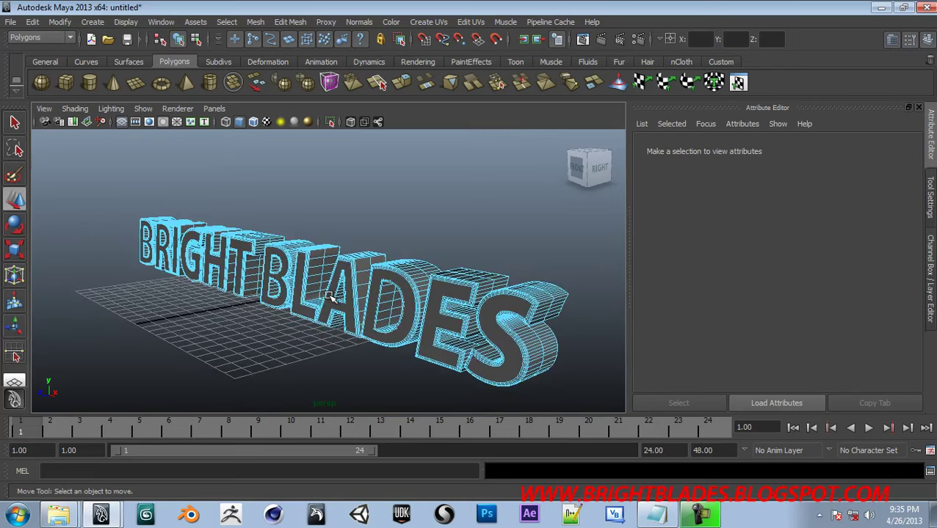